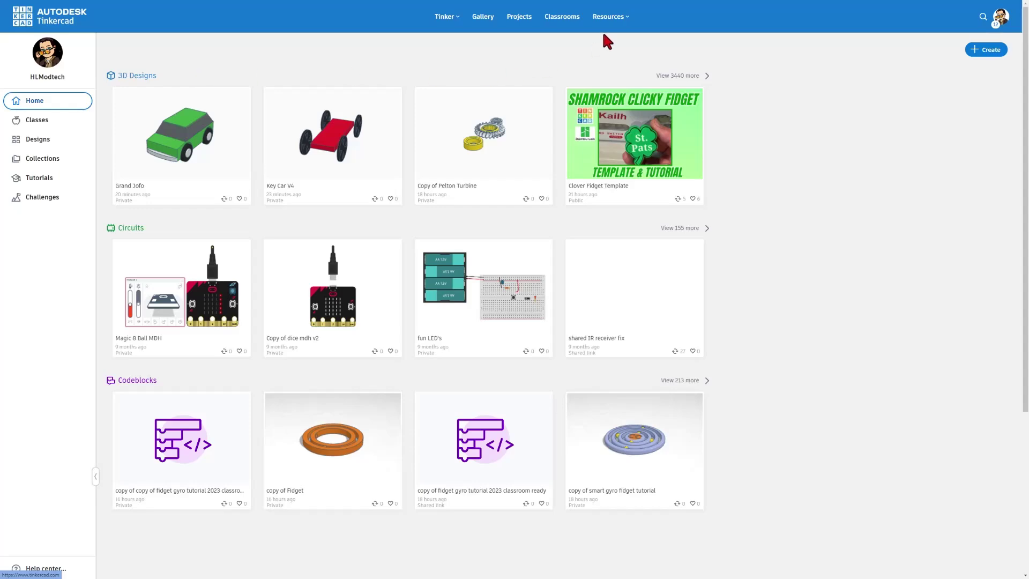
Open the Sim Lab motor control article on the Tinkercad Blog
click(608, 17)
click(403, 69)
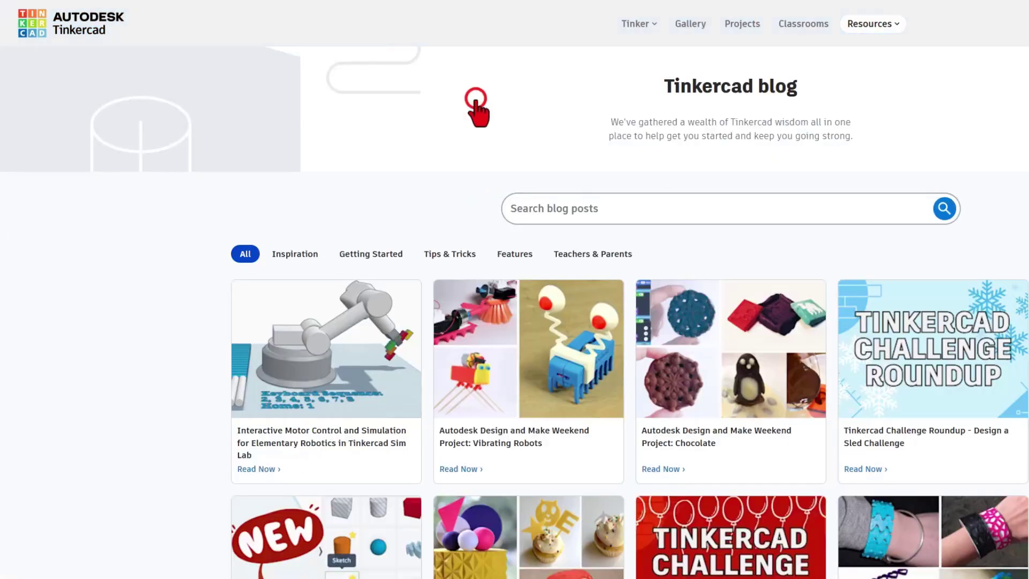
click(319, 325)
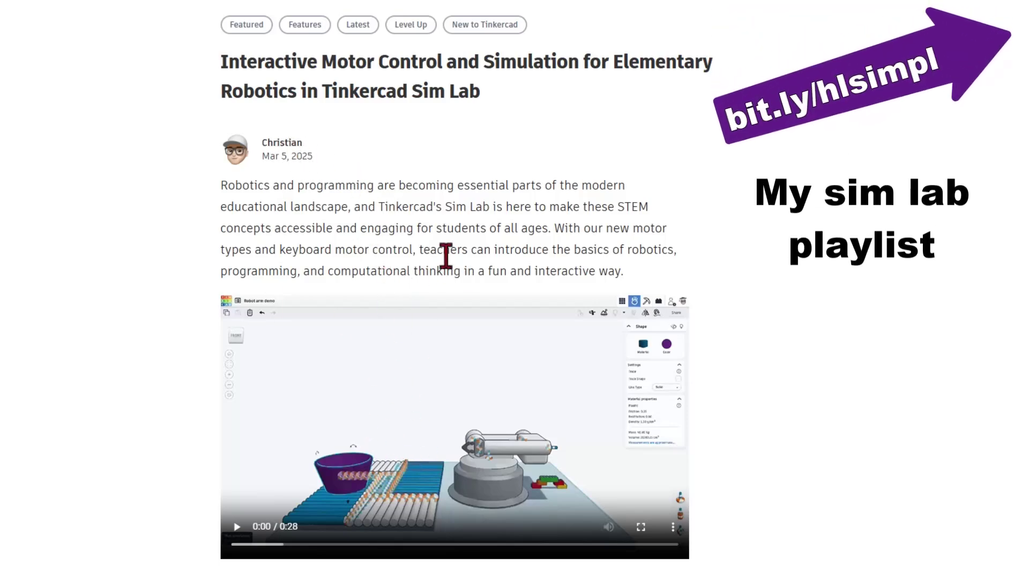
Return to the Tinkercad home dashboard and start creating something new
click(23, 20)
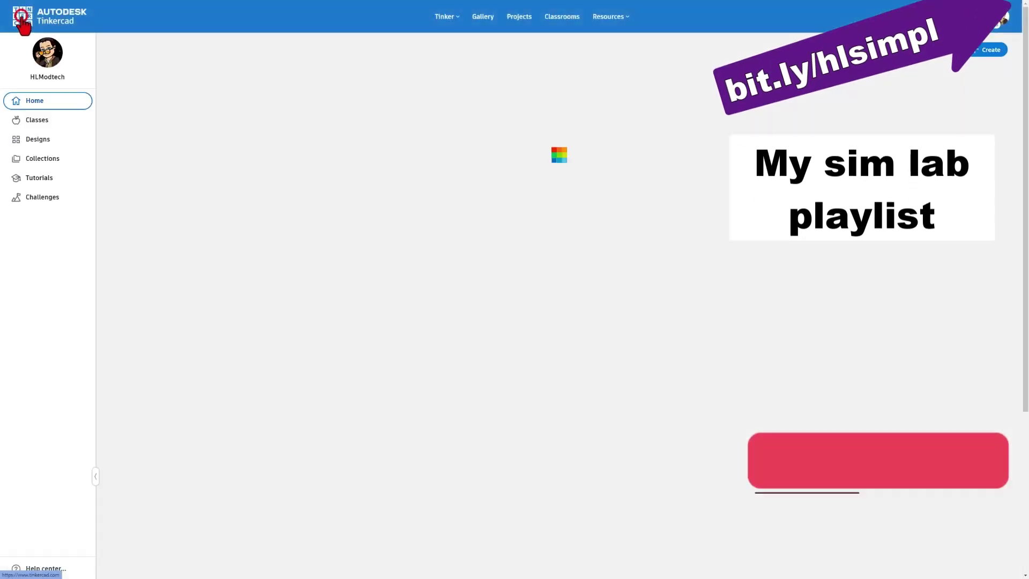
click(23, 103)
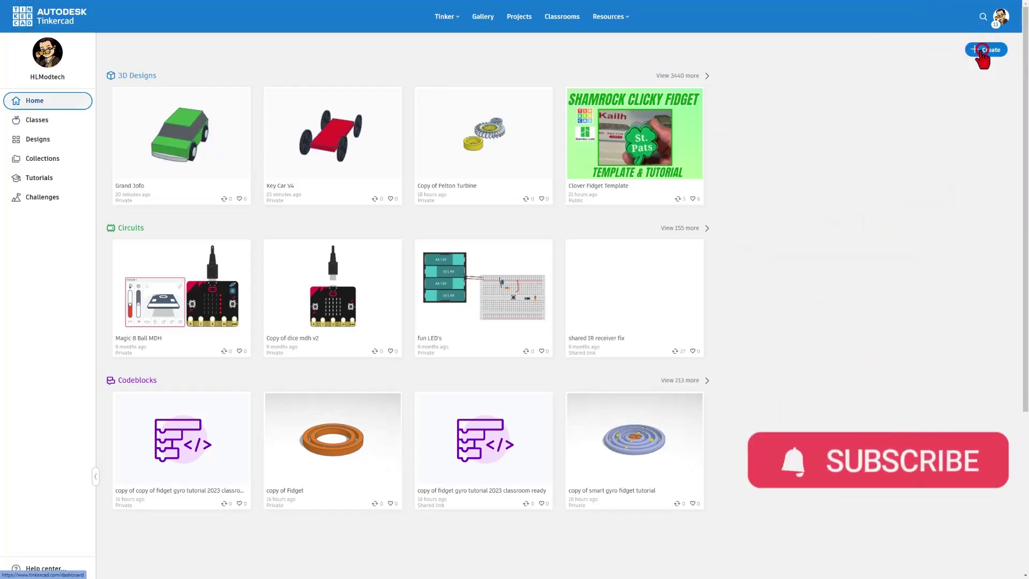
click(985, 49)
Create a new 3D design and name it 'remote car'
click(967, 71)
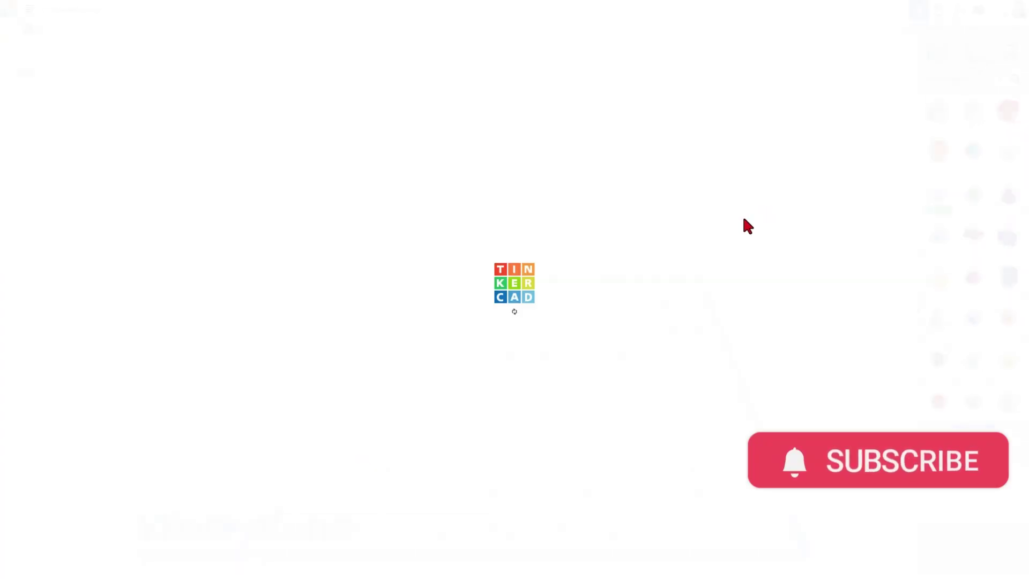
click(69, 10)
text(r)
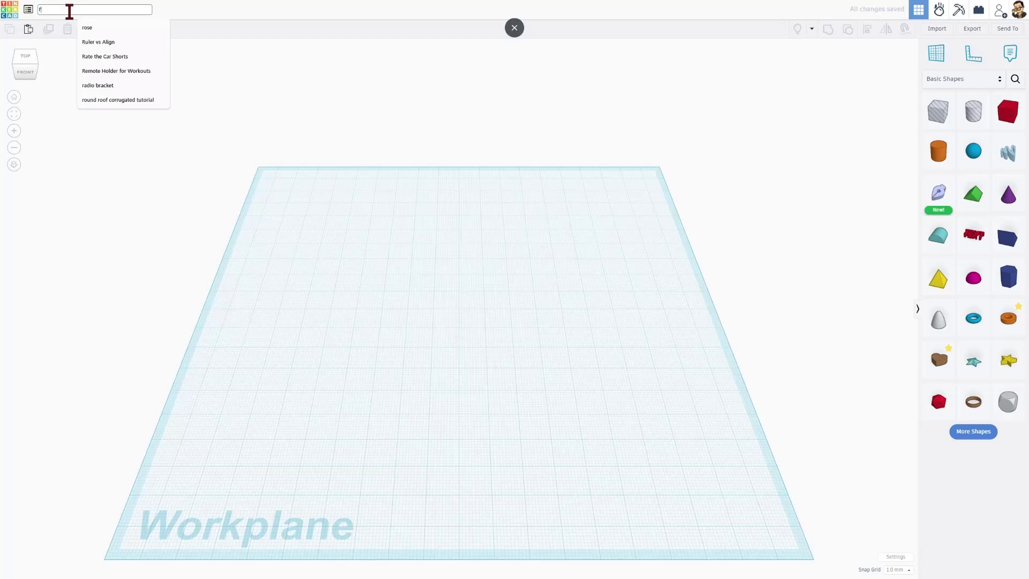
text(emote car)
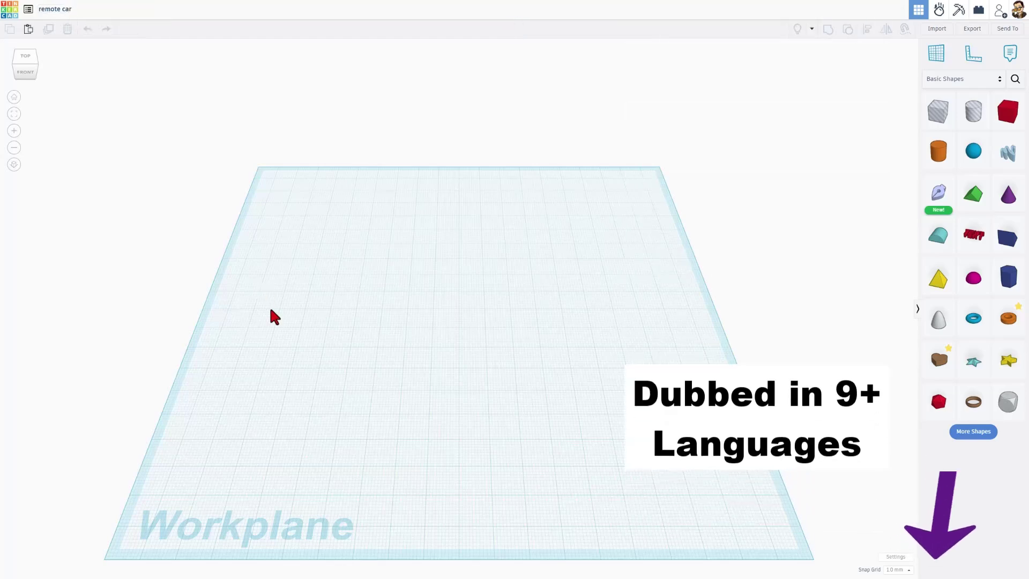
Orbit the workplane to a more top-down view and shift it upward
right_drag(425, 318, 434, 321)
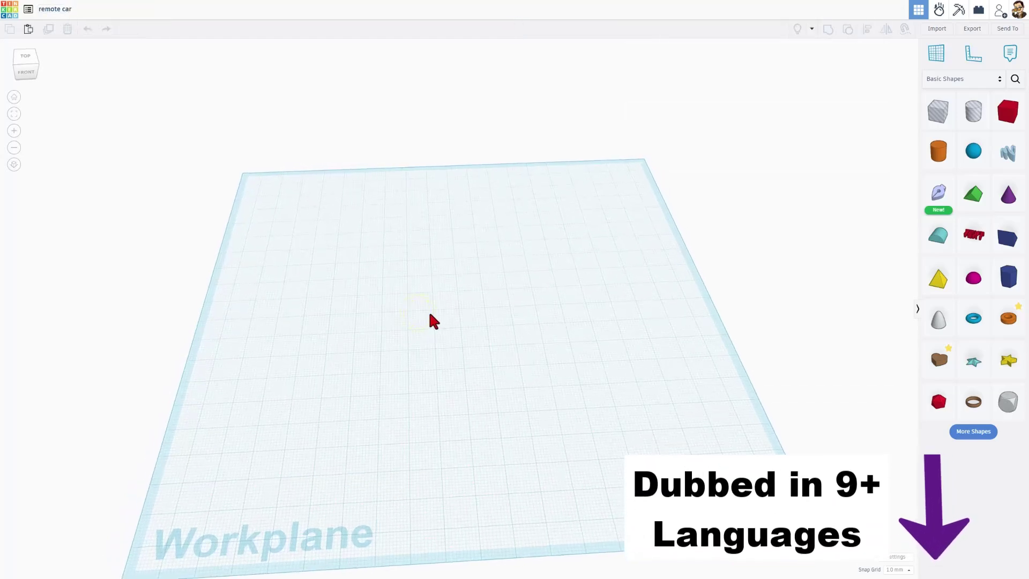
right_drag(478, 436, 489, 429)
right_drag(412, 449, 359, 457)
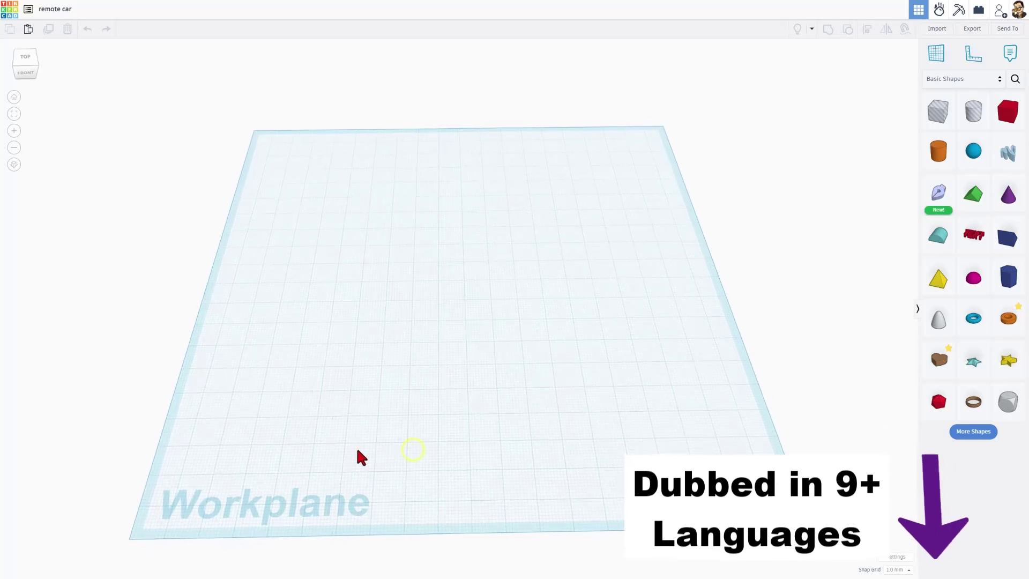
Place a red Box from Basic Shapes onto the workplane
right_drag(441, 344, 535, 310)
drag(994, 117, 385, 367)
right_drag(386, 368, 385, 358)
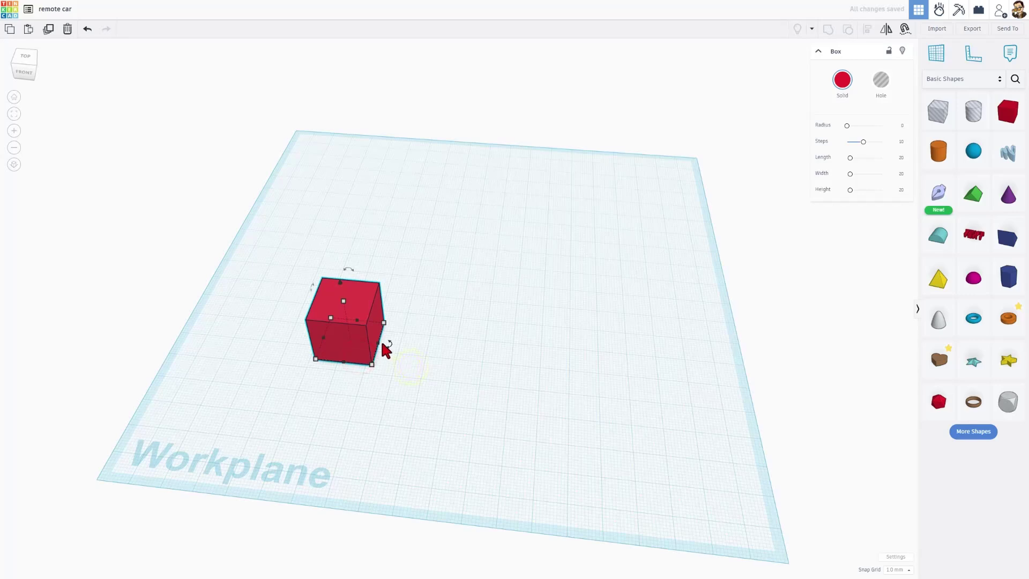
Resize the box to width 8 and height 4
drag(379, 342, 353, 340)
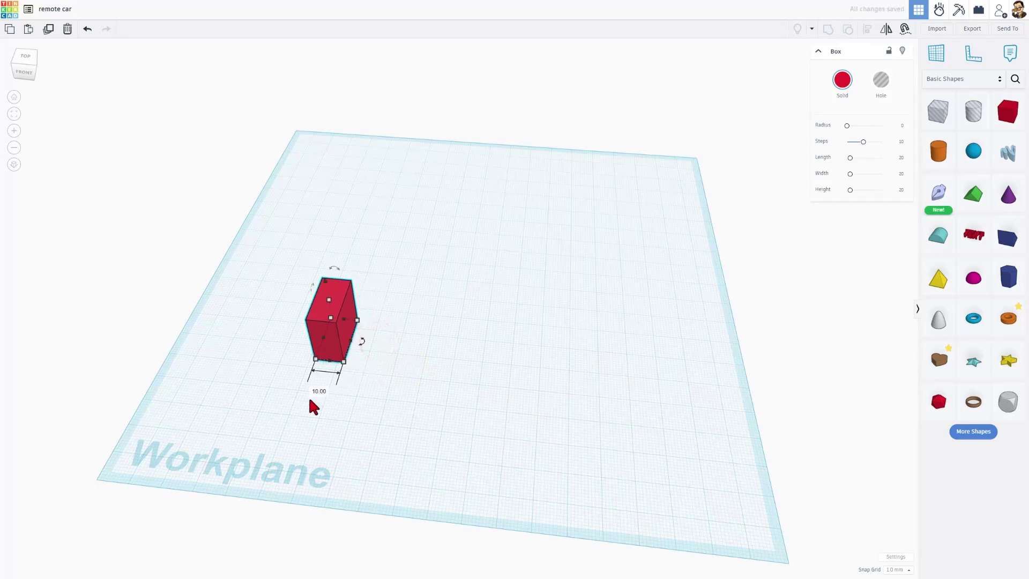
text(8)
key(Return)
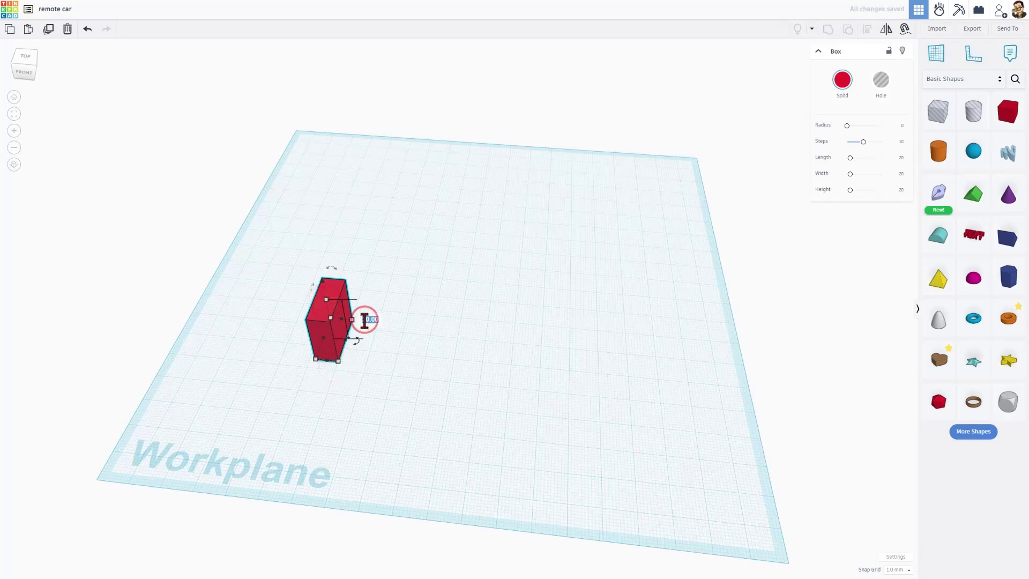
click(365, 319)
text(4)
key(Return)
click(293, 412)
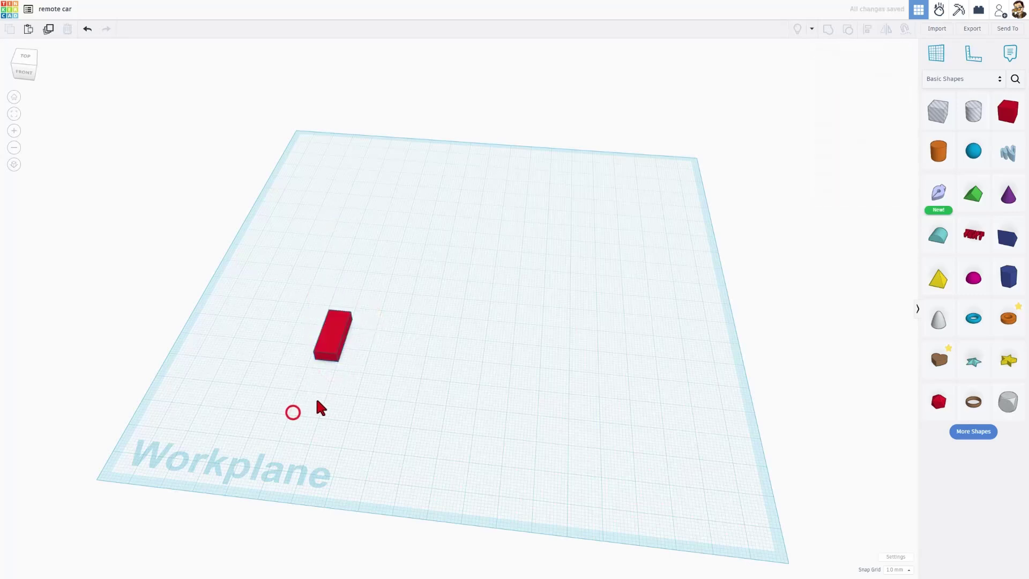
Move the red box toward the front-left of the workplane
drag(324, 350, 294, 445)
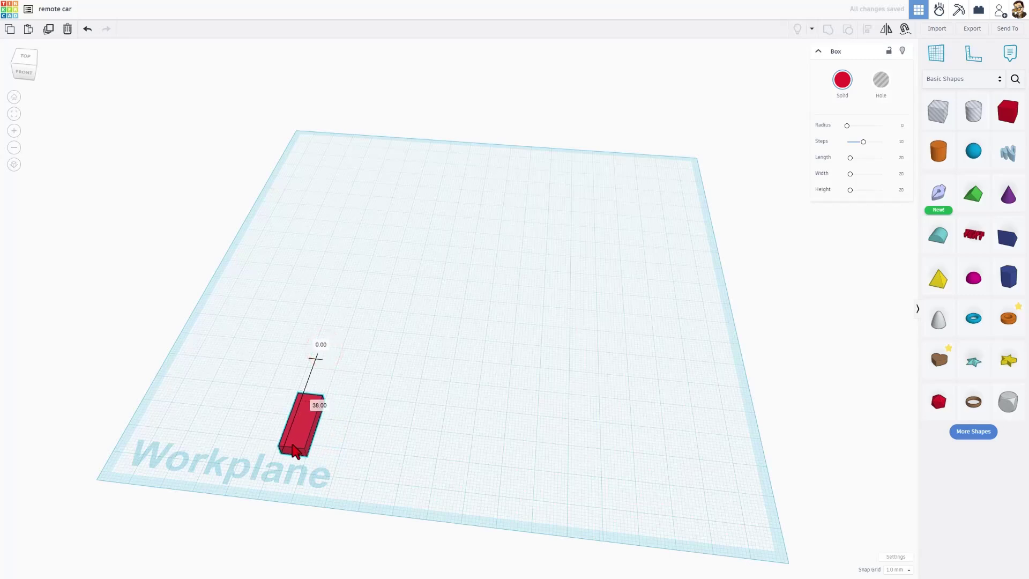
right_drag(330, 440, 372, 425)
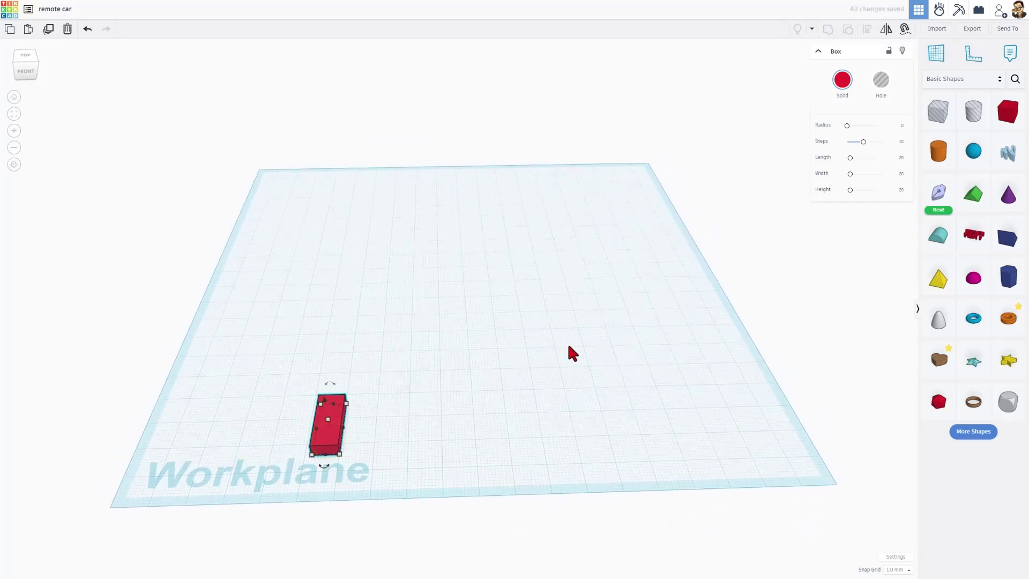
right_drag(527, 282, 503, 305)
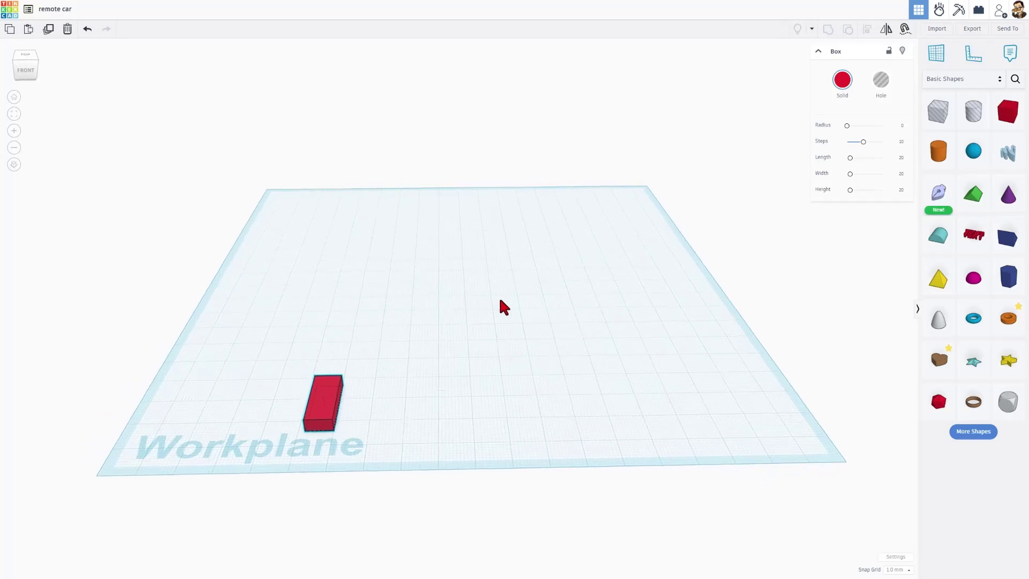
scroll(409, 400, up, 3)
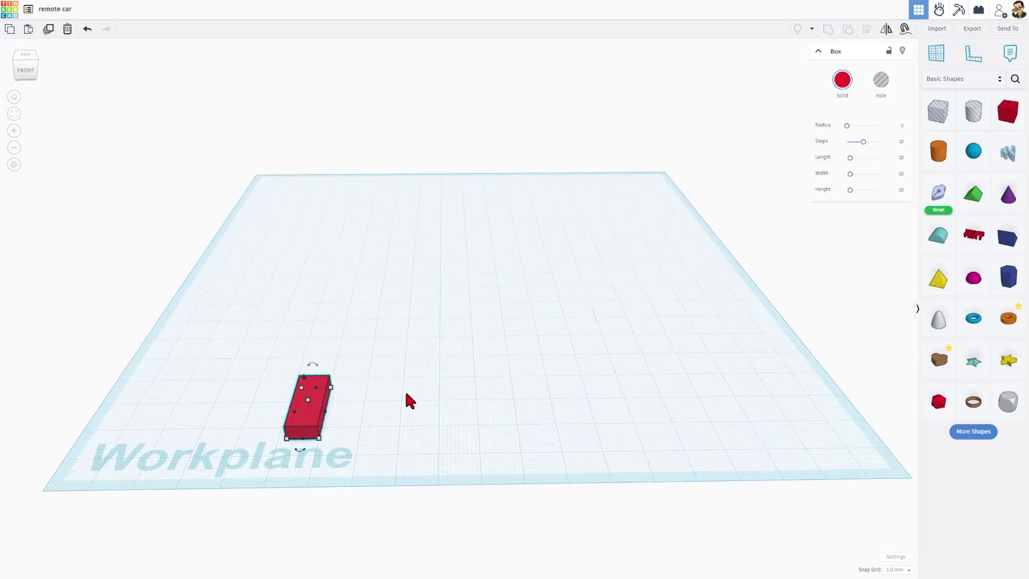
click(400, 360)
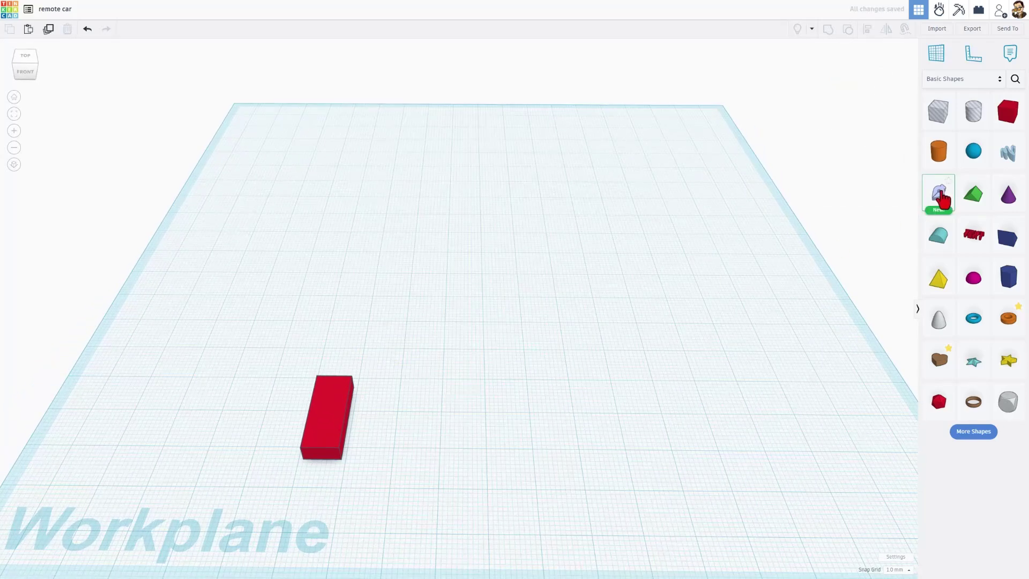
Add a Sketch shape, draw a closed four-point diamond, and round it into a circle
mouse_move(942, 199)
mouse_down()
mouse_move(453, 314)
mouse_move(536, 324)
mouse_move(523, 324)
mouse_up()
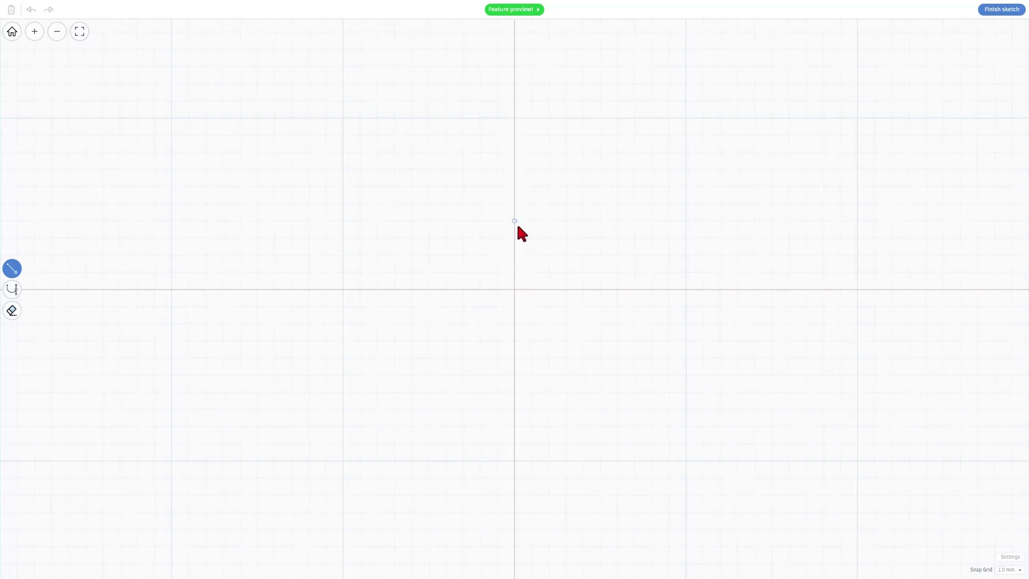
click(514, 203)
click(606, 292)
click(512, 382)
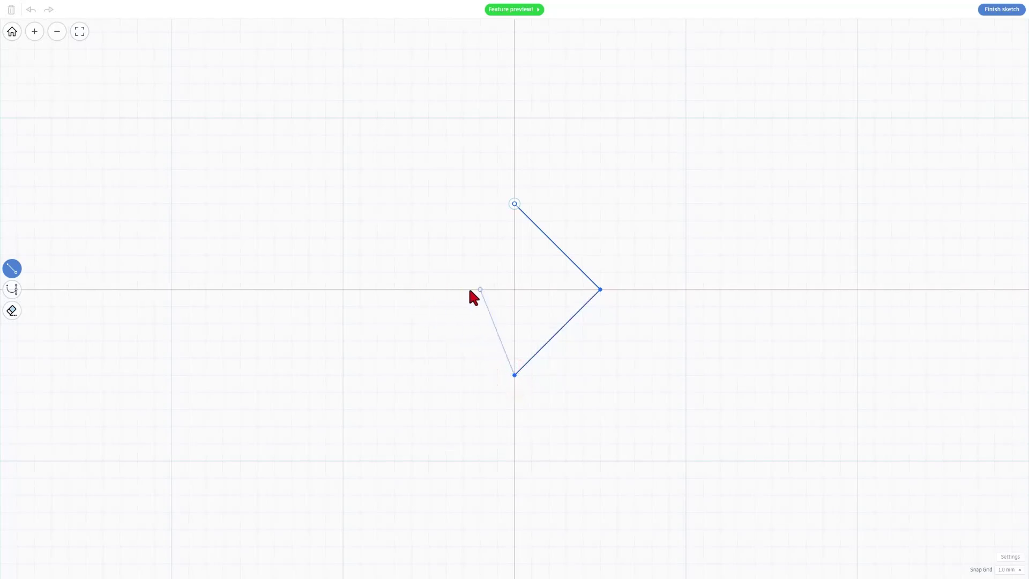
click(424, 291)
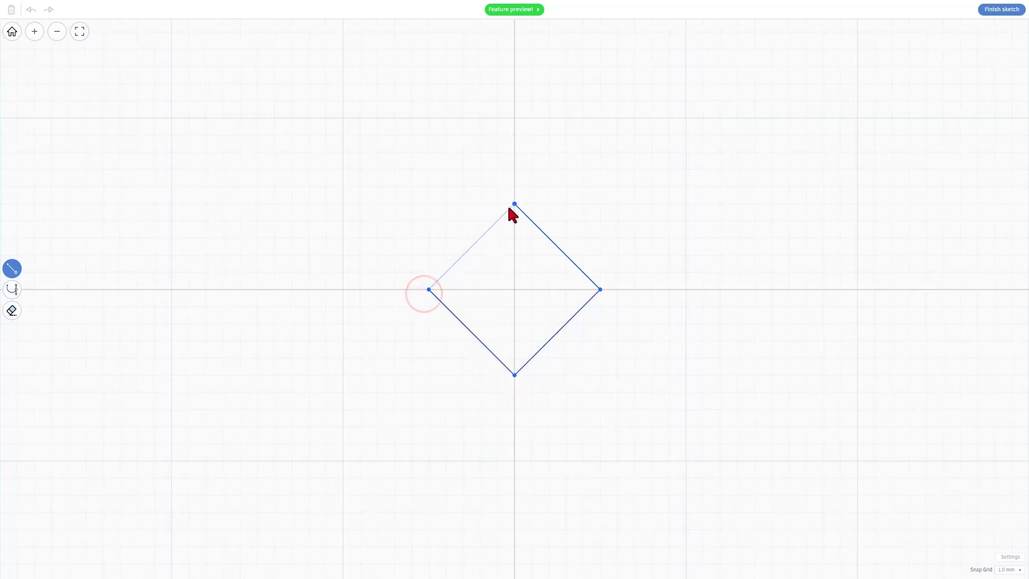
click(512, 206)
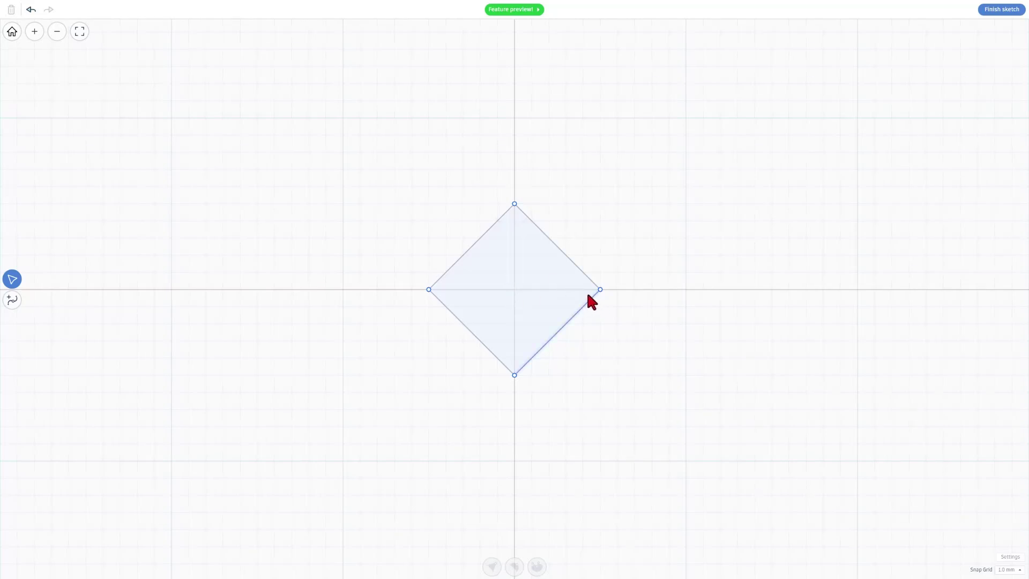
drag(582, 290, 599, 289)
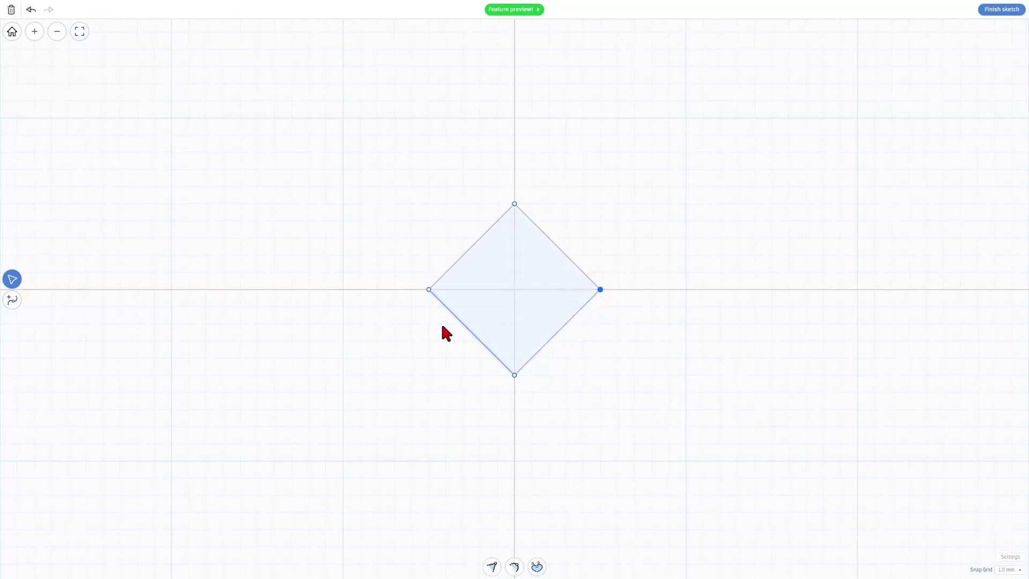
double_click(511, 288)
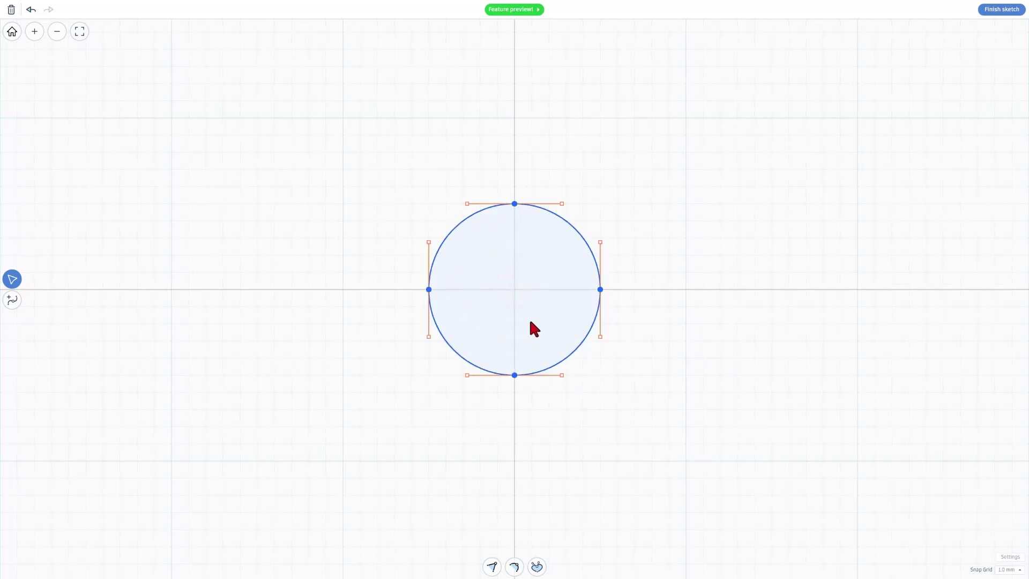
Finish the sketch and flatten the shape into a 1.00-high disc
click(997, 11)
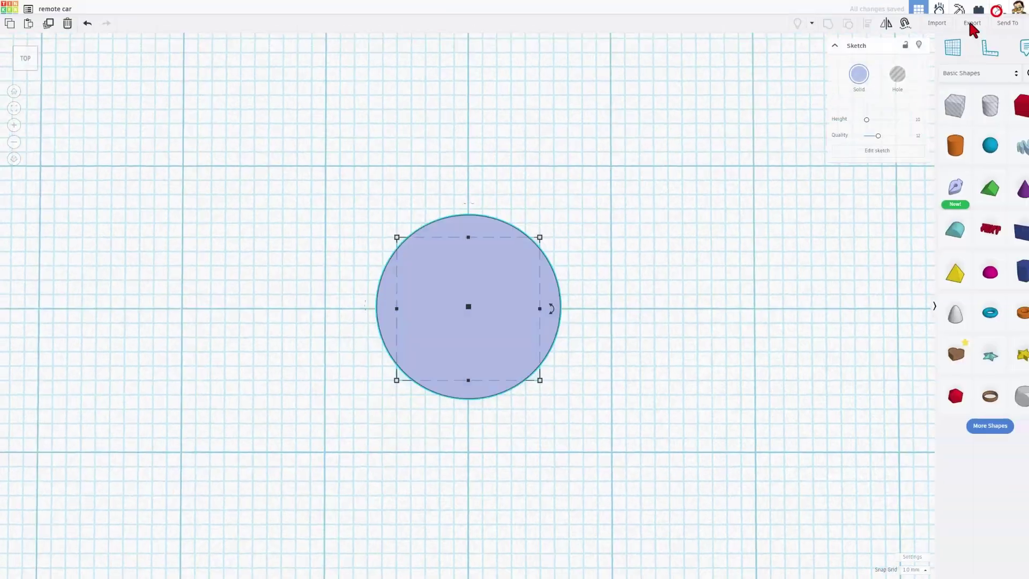
drag(525, 300, 403, 394)
click(500, 366)
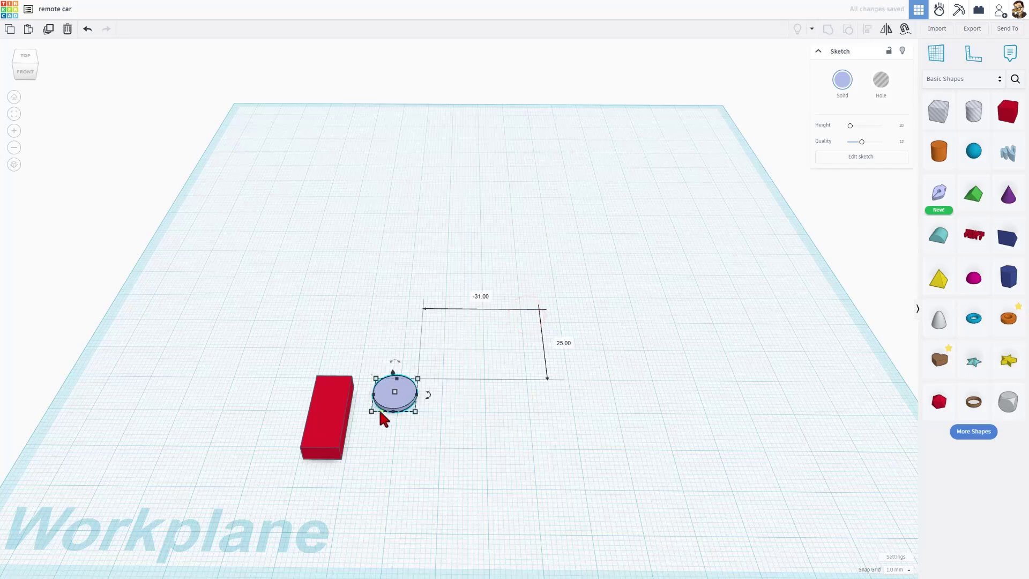
Stand the disc upright against the side of the red box
right_drag(384, 415, 326, 399)
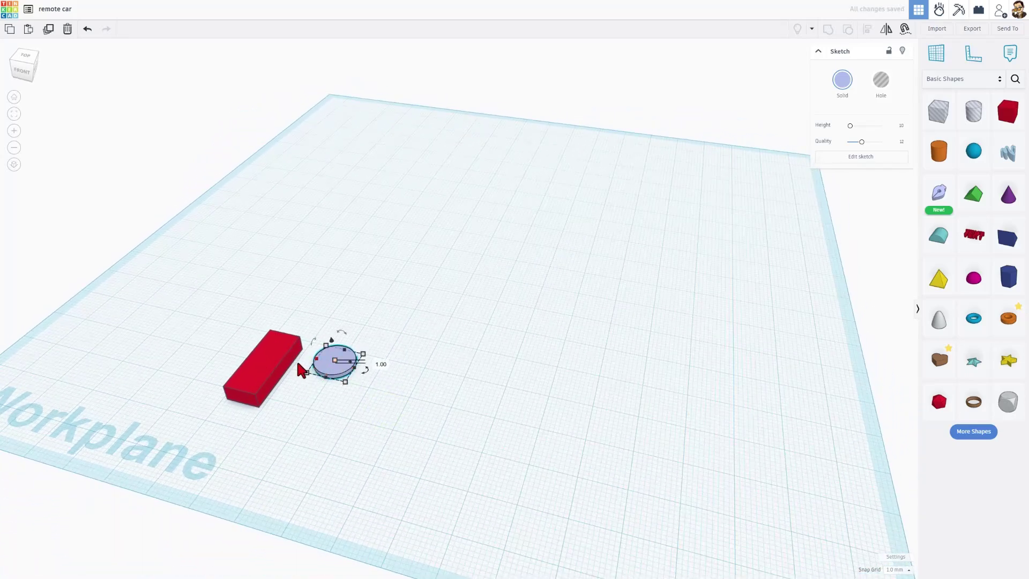
key(c)
key(c)
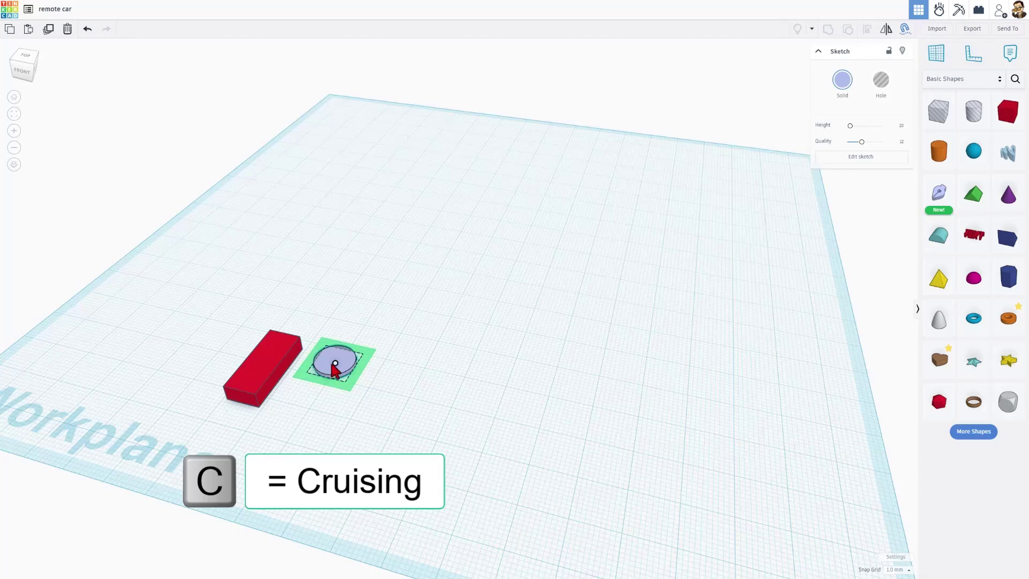
drag(333, 366, 295, 354)
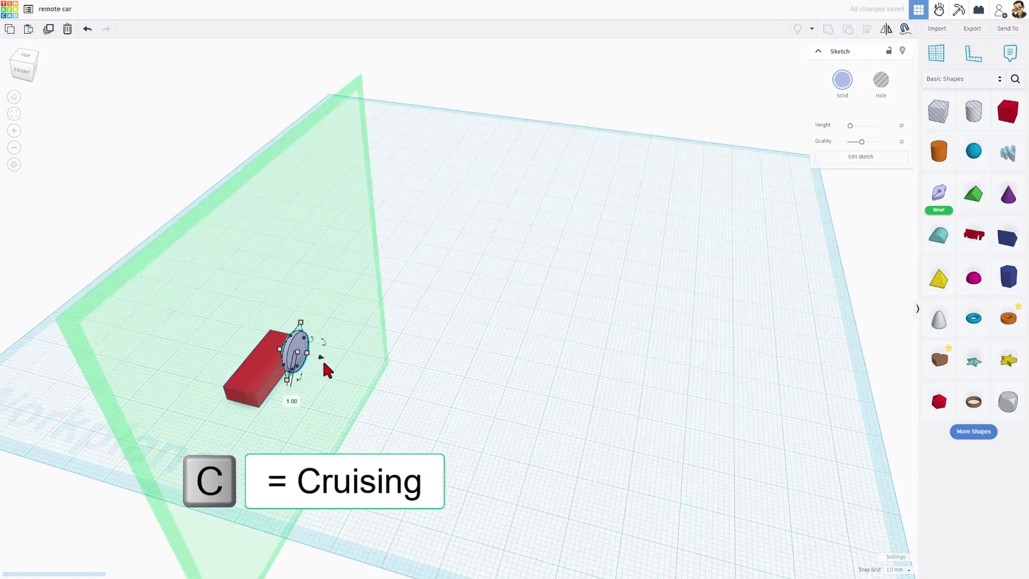
click(328, 412)
right_drag(358, 423, 422, 416)
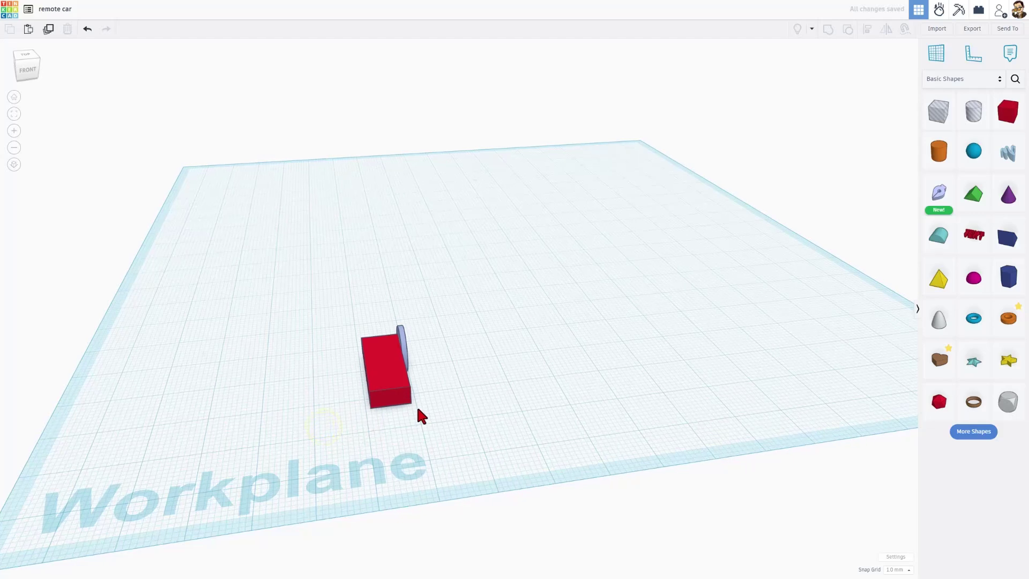
Drop the upright disc down onto the workplane
key(d)
click(445, 312)
click(405, 349)
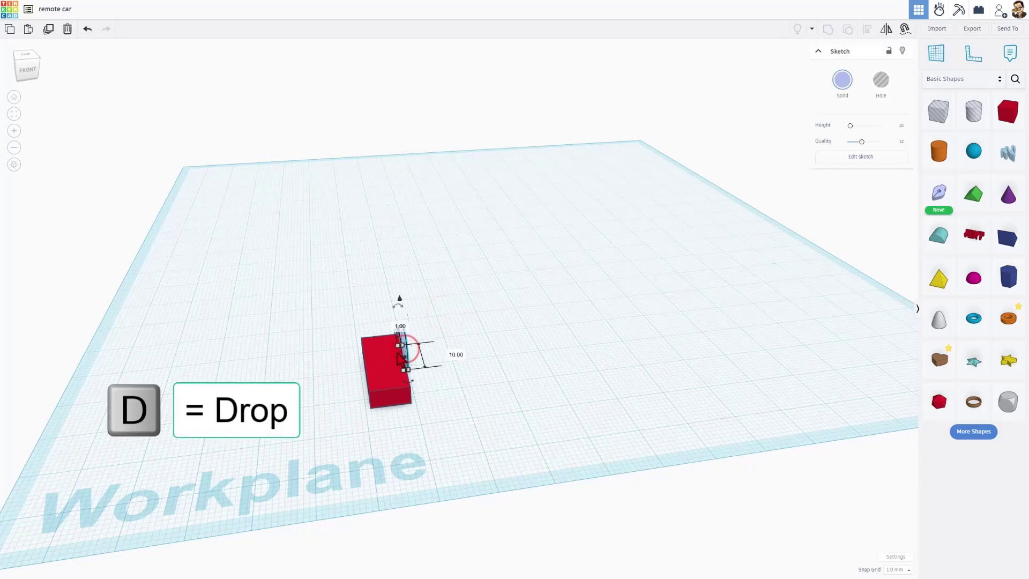
right_drag(453, 370, 396, 372)
click(396, 372)
Align the red box with the disc, using the disc as reference
drag(207, 263, 367, 407)
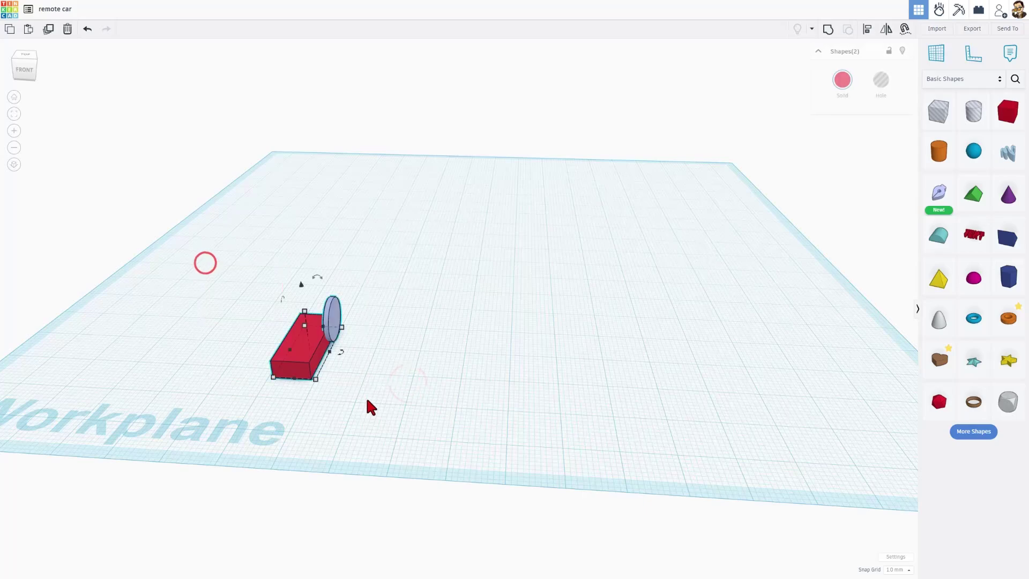
key(l)
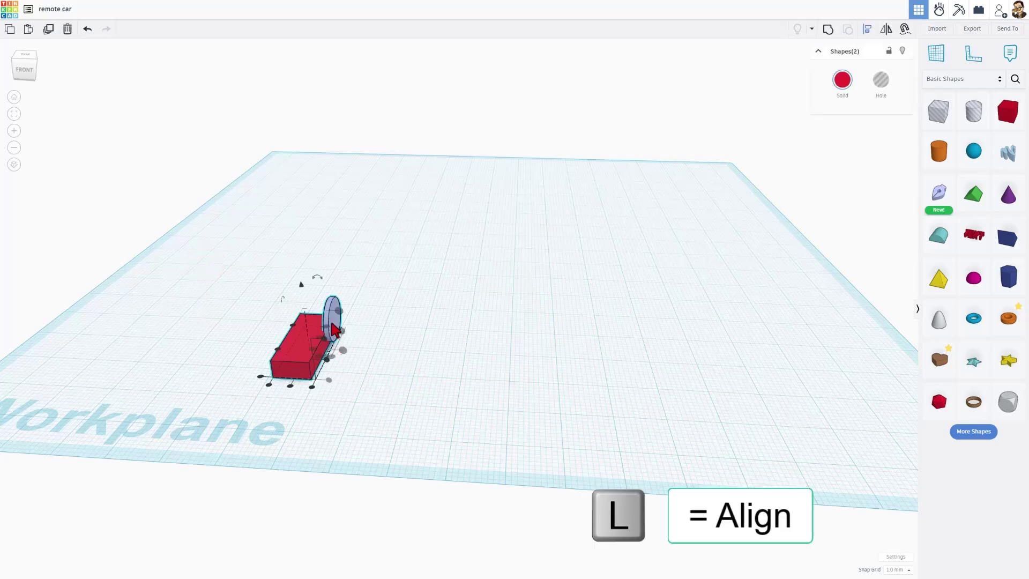
click(331, 320)
click(334, 325)
scroll(401, 387, up, 4)
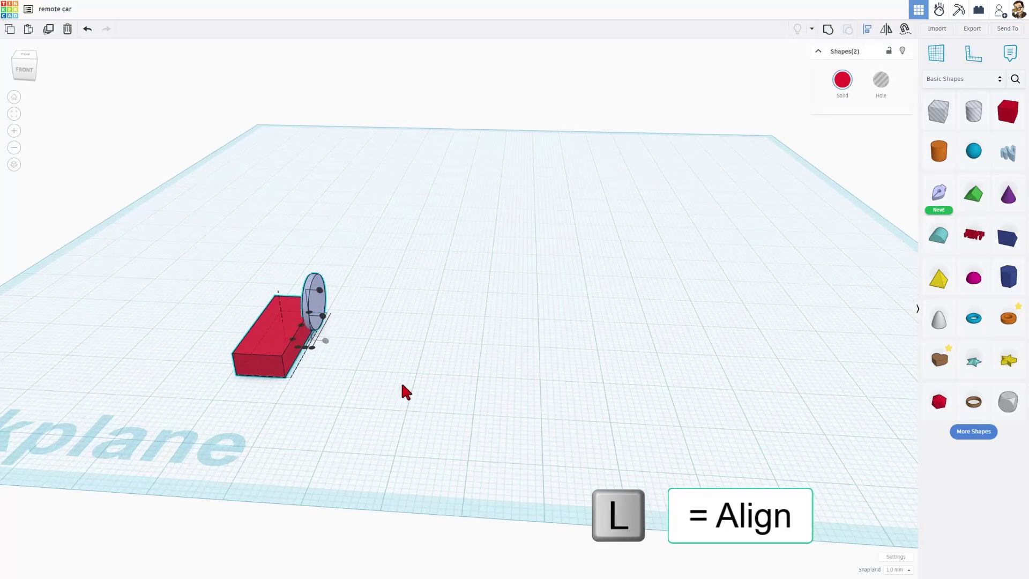
right_drag(354, 317, 413, 371)
click(259, 277)
click(302, 316)
Nudge the red box one step toward the front
click(412, 371)
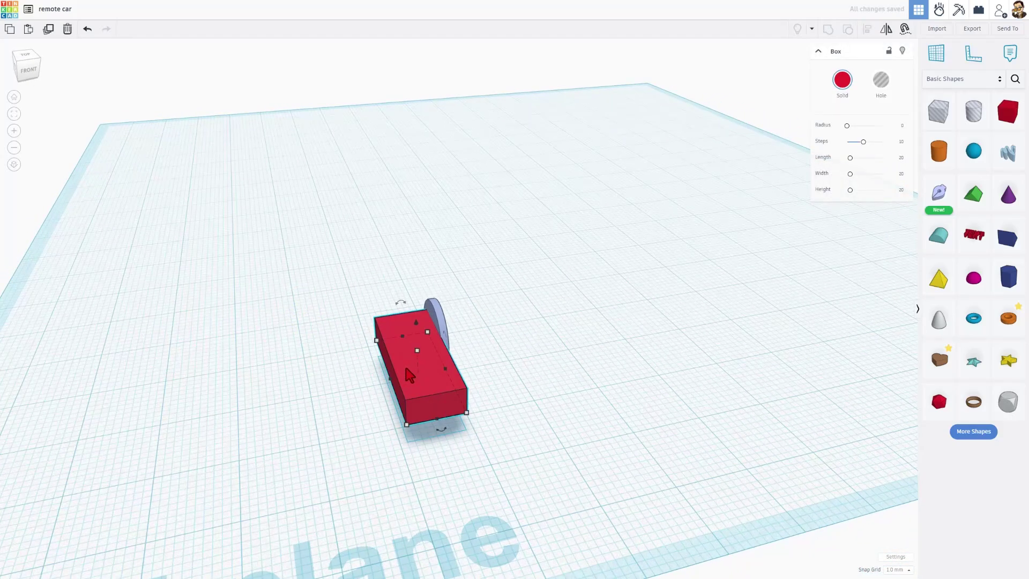
right_drag(490, 370, 191, 422)
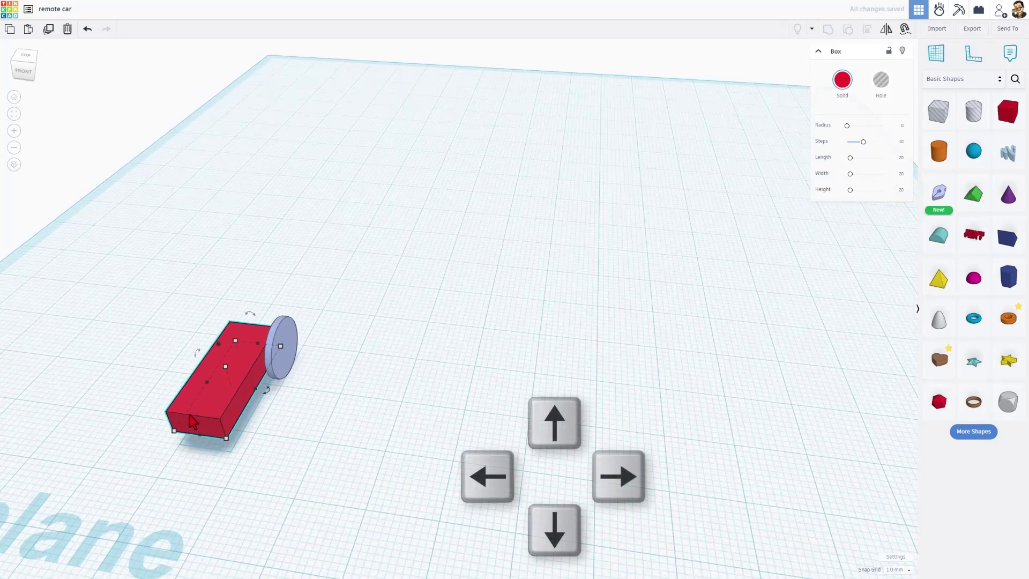
key(Down)
key(Down)
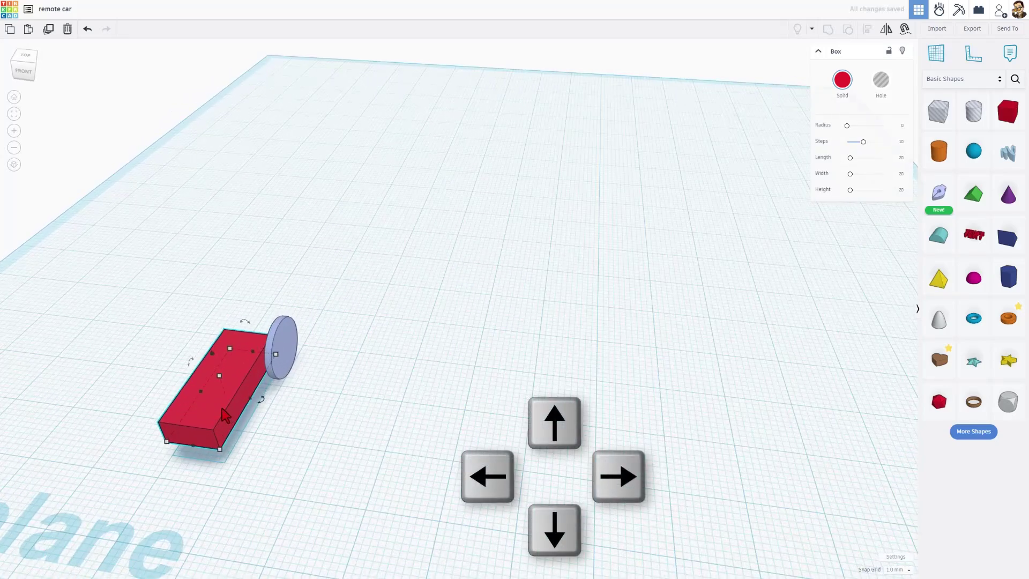
click(394, 410)
right_drag(349, 397, 386, 364)
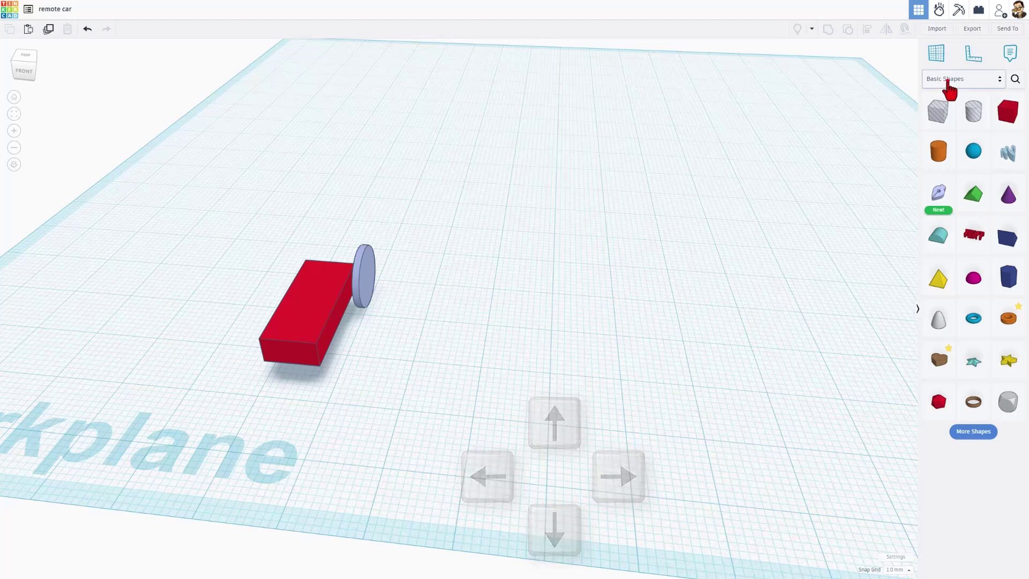
Place a Sim Lab axle connector onto the wheel's outer face
click(946, 81)
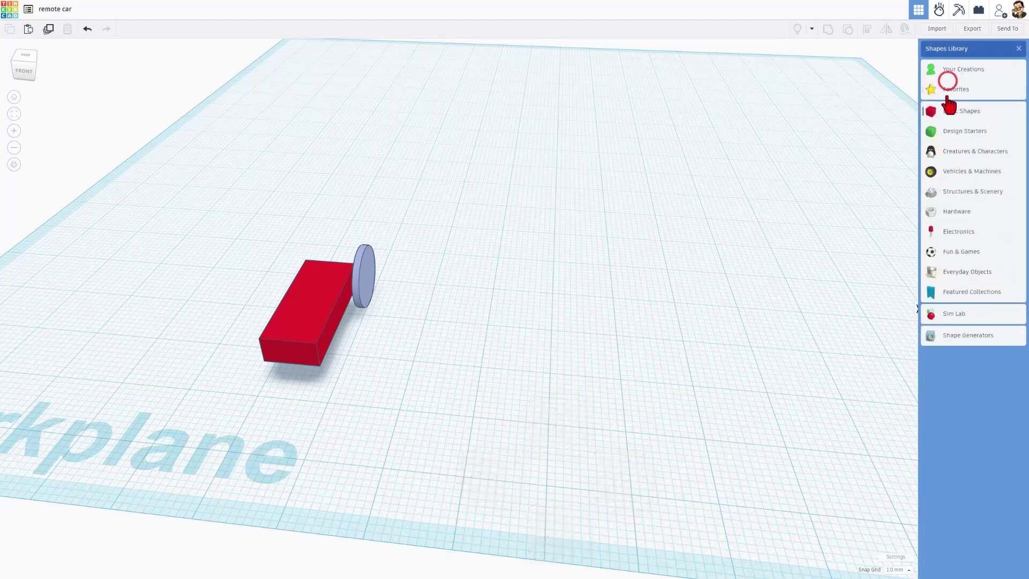
click(953, 319)
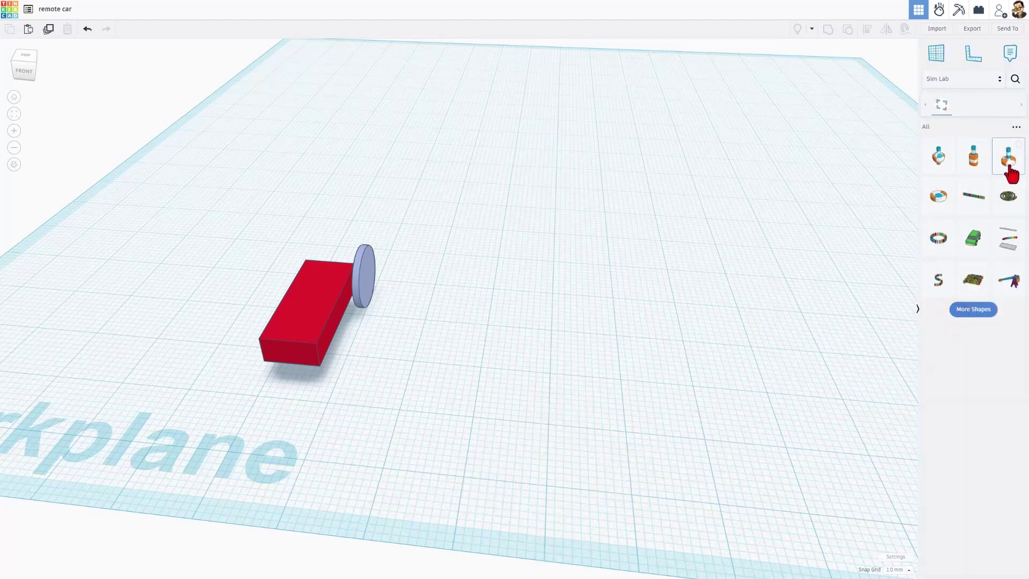
key(c)
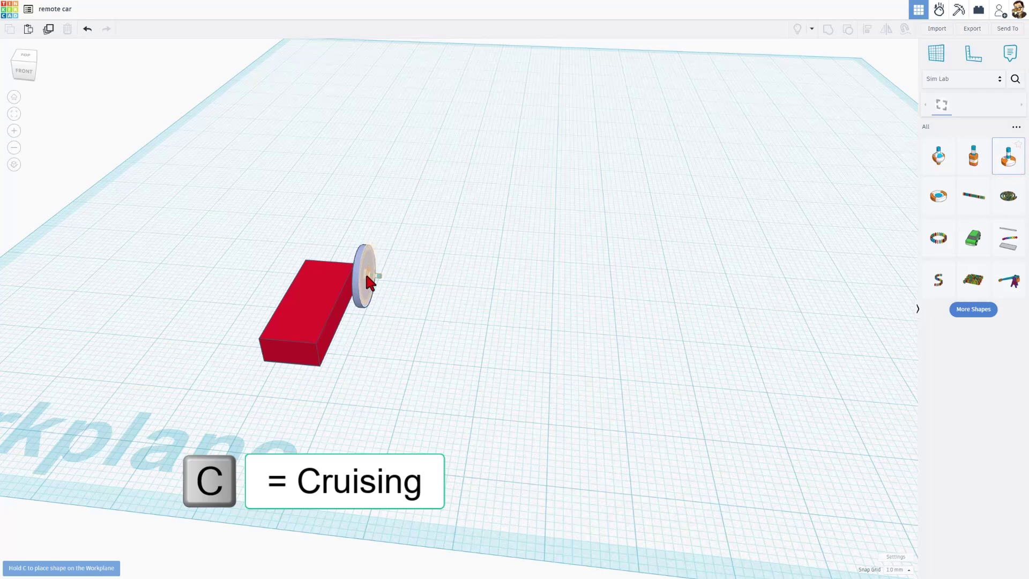
click(367, 275)
click(410, 306)
right_drag(412, 312, 448, 296)
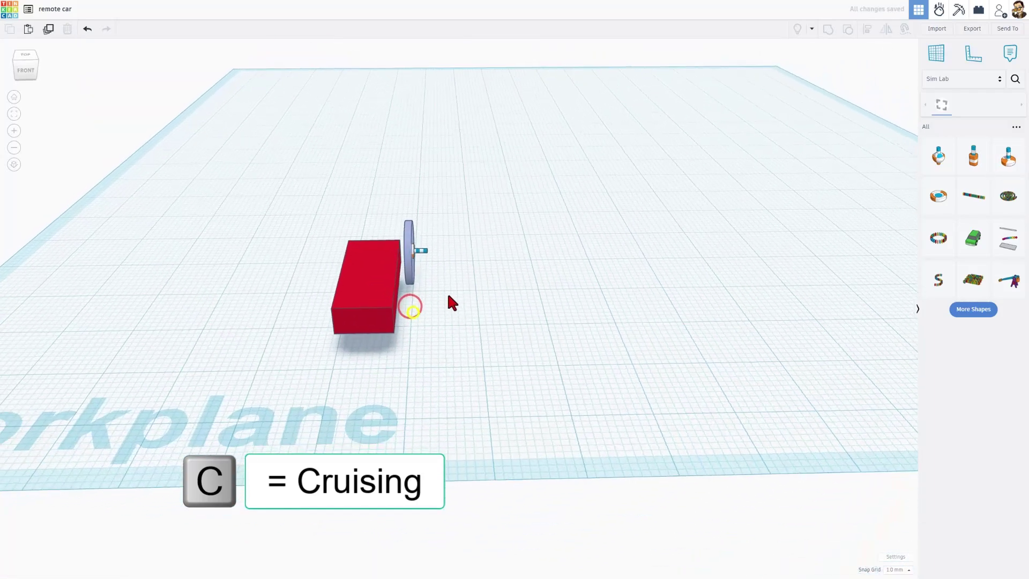
Center the axle connector on the wheel along two axes
drag(443, 209, 419, 269)
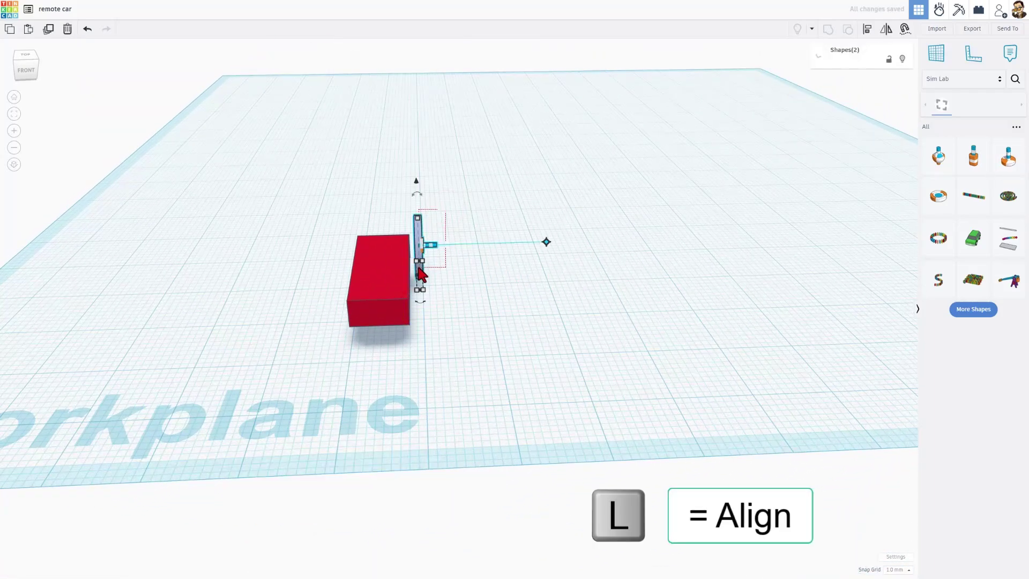
key(l)
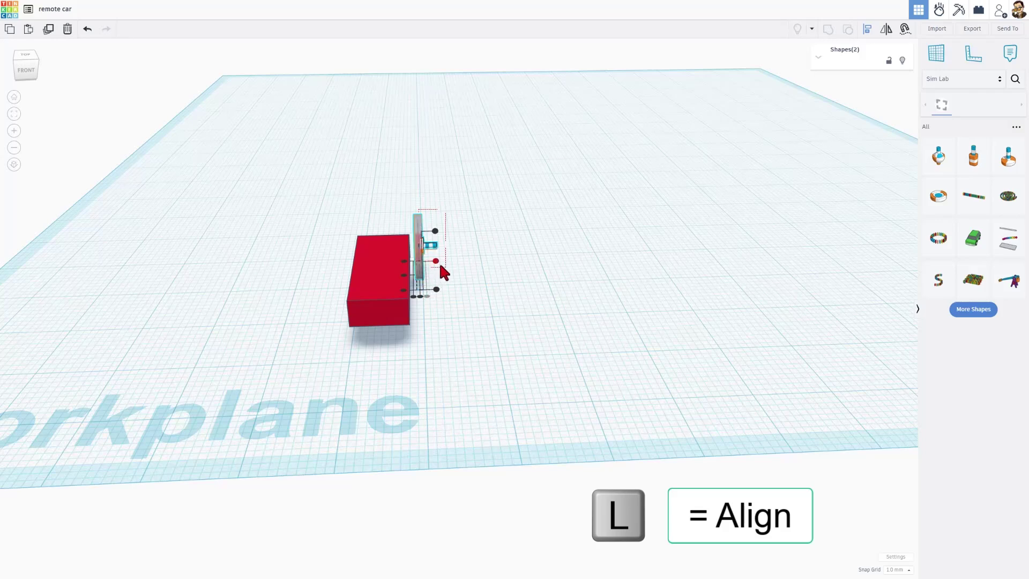
click(435, 261)
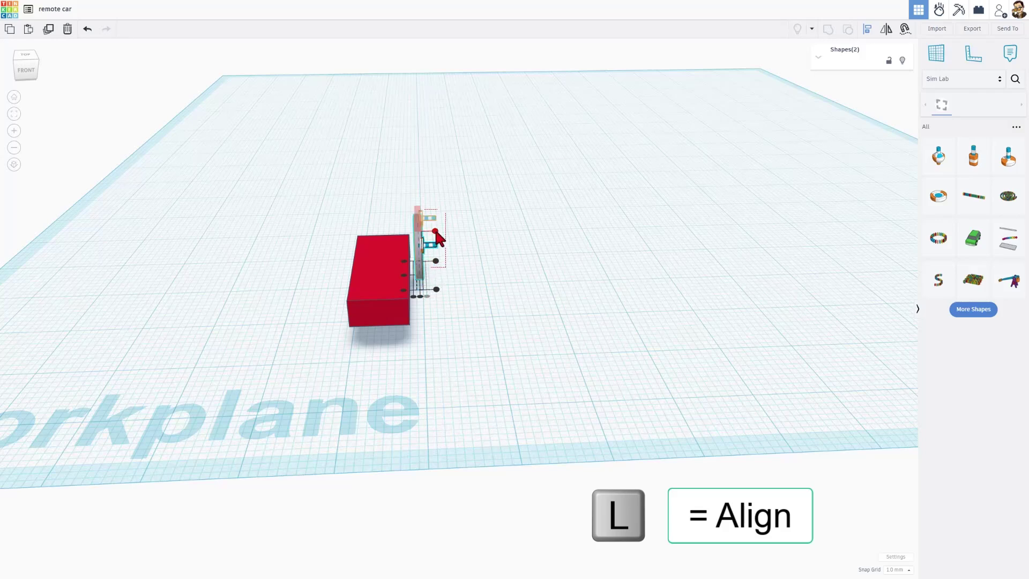
click(435, 261)
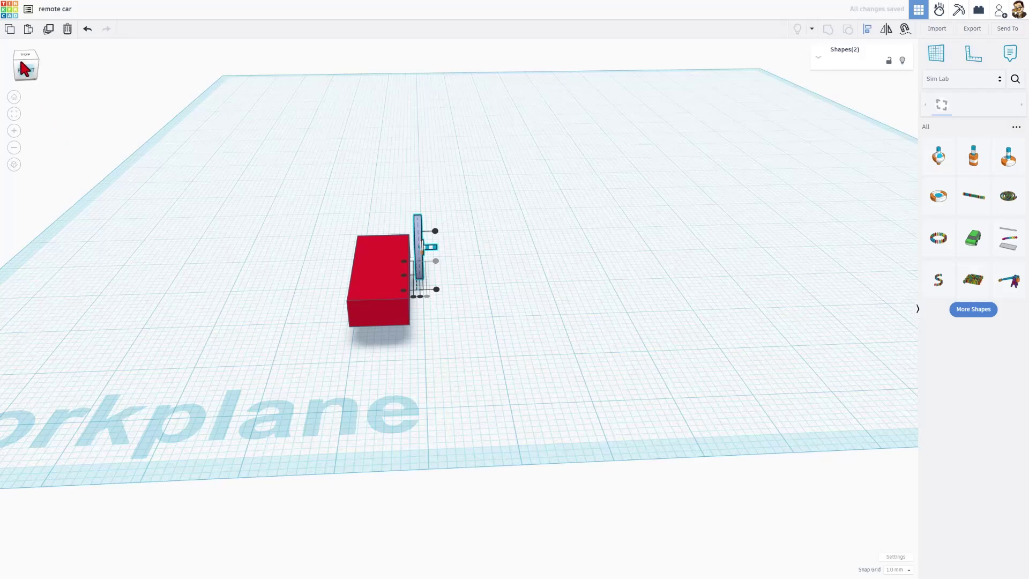
Attach the axle connector to the wheel's lower hole and to the red box body
drag(22, 68, 30, 70)
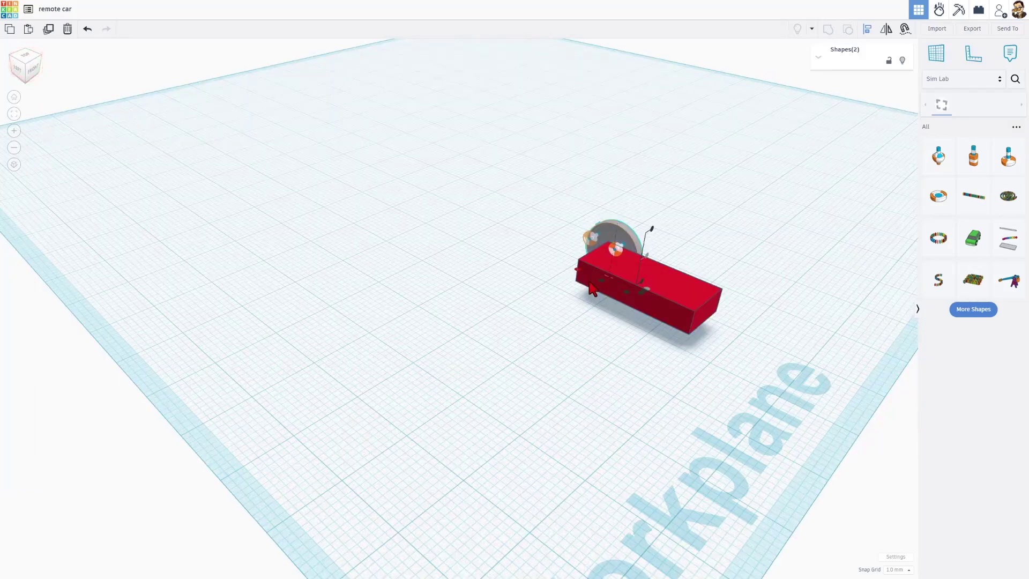
click(676, 213)
right_drag(721, 223, 379, 255)
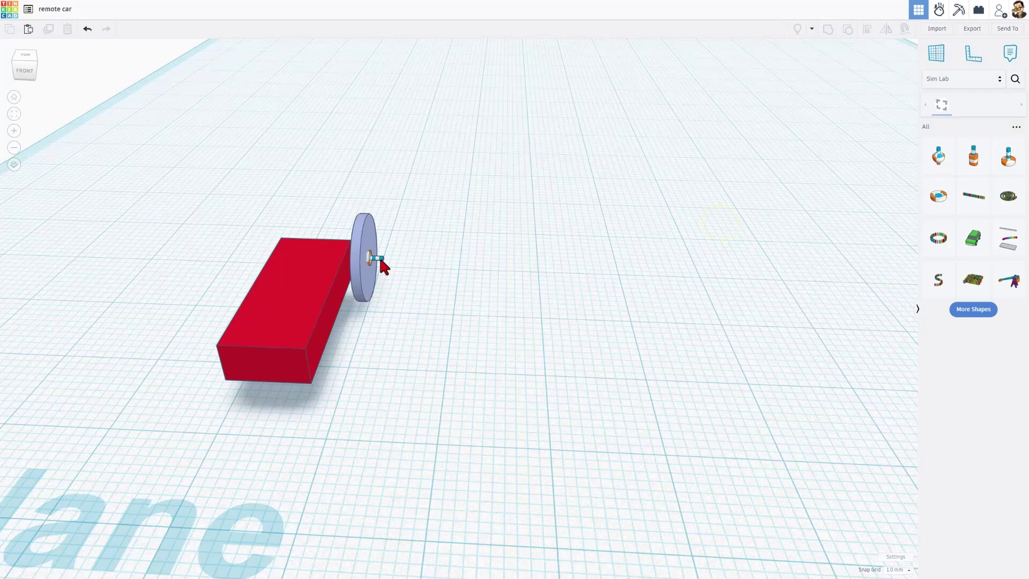
click(380, 259)
drag(366, 260, 369, 231)
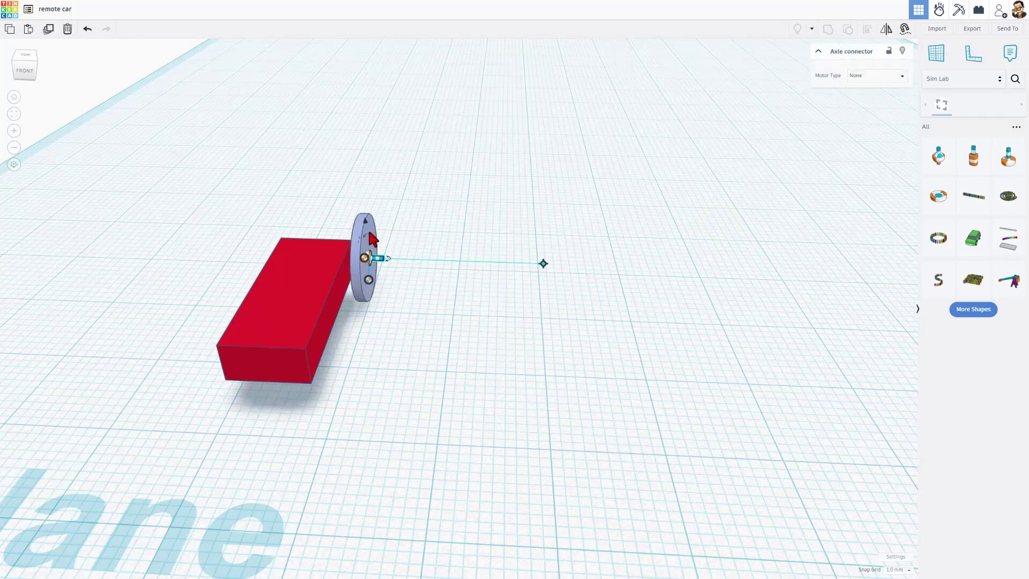
click(368, 294)
click(368, 281)
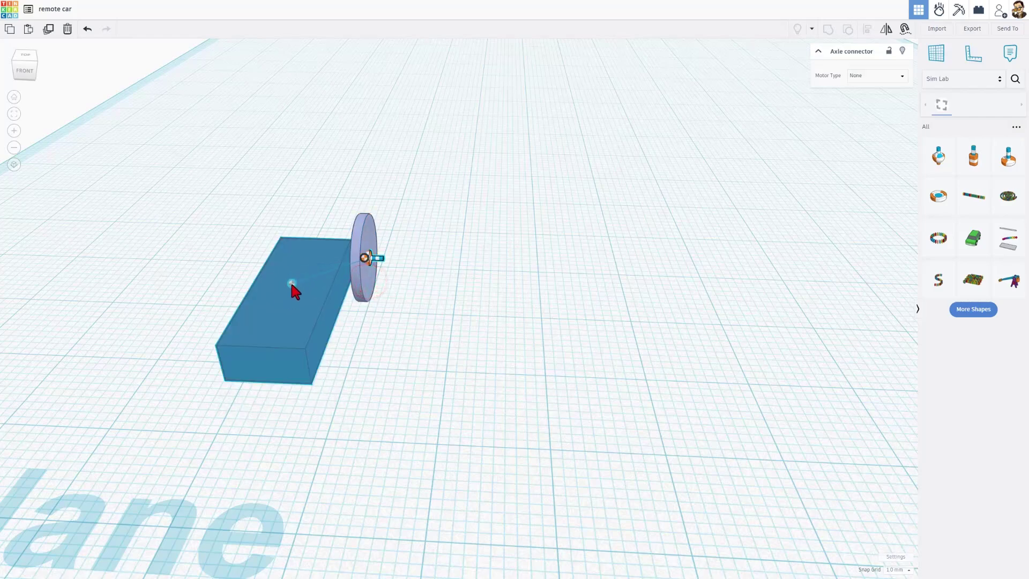
click(293, 301)
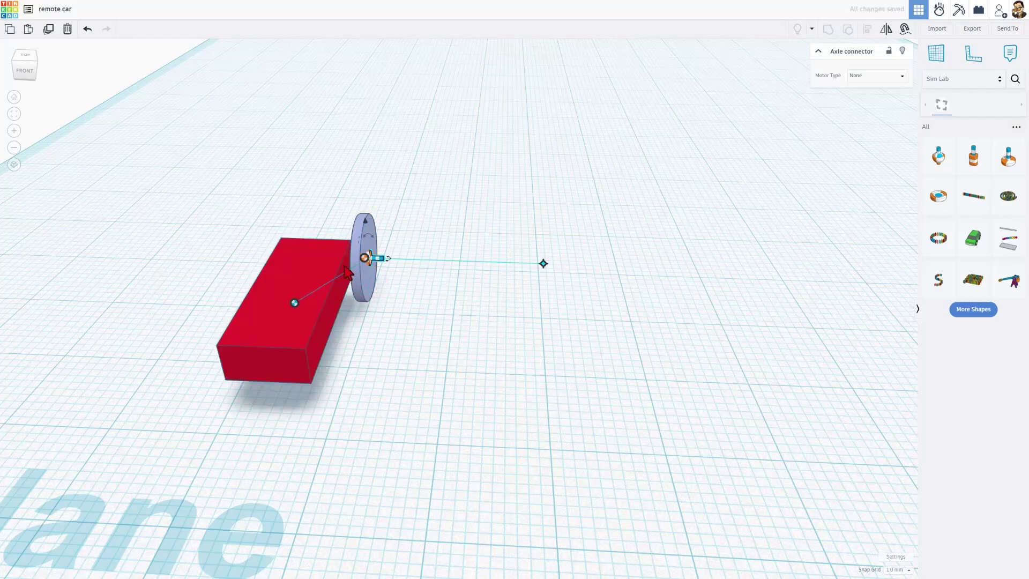
click(369, 281)
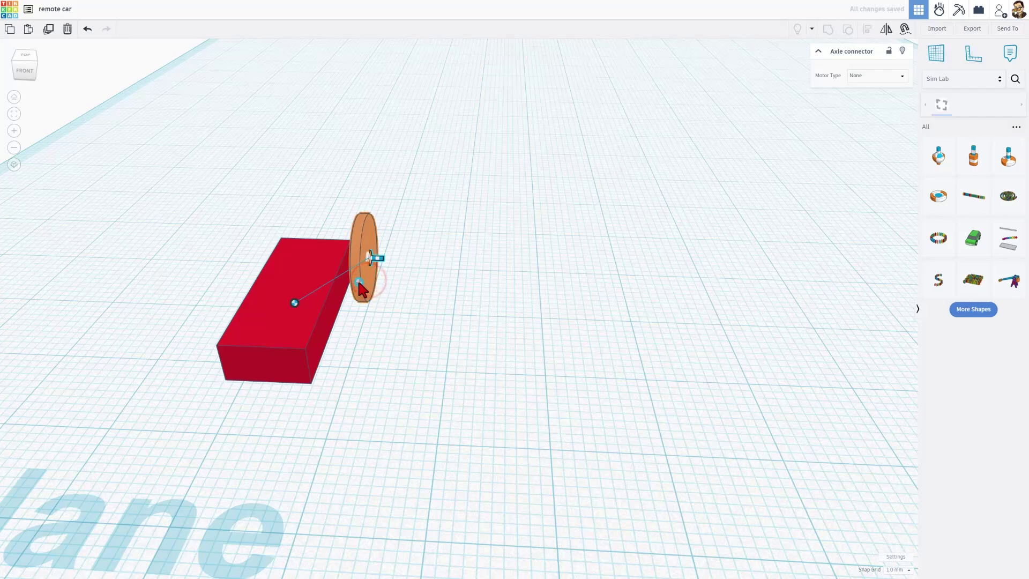
click(360, 294)
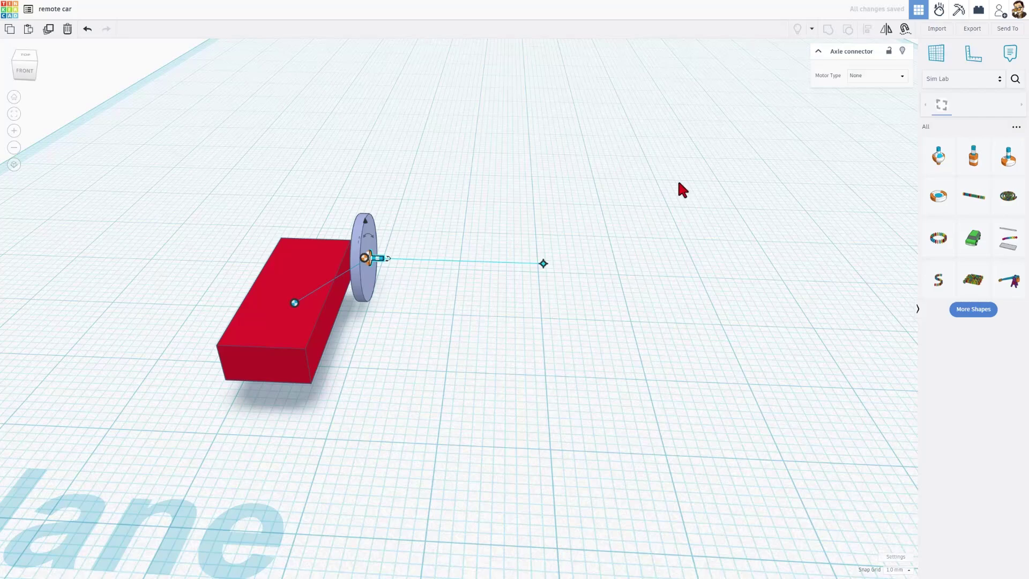
Set the axle connector's Motor Type to Continuous and open its Edit interactions dialog
click(871, 75)
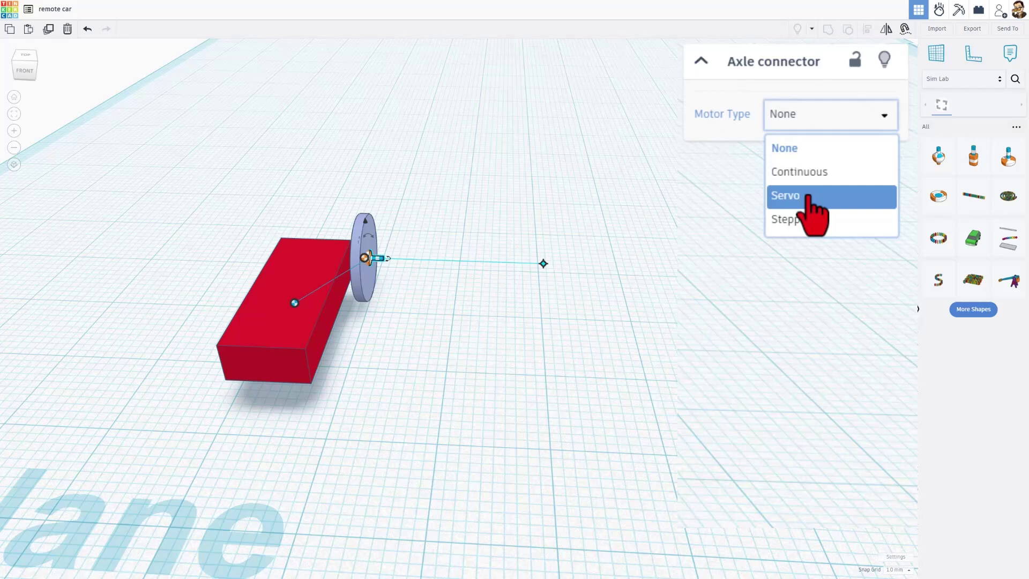
click(814, 172)
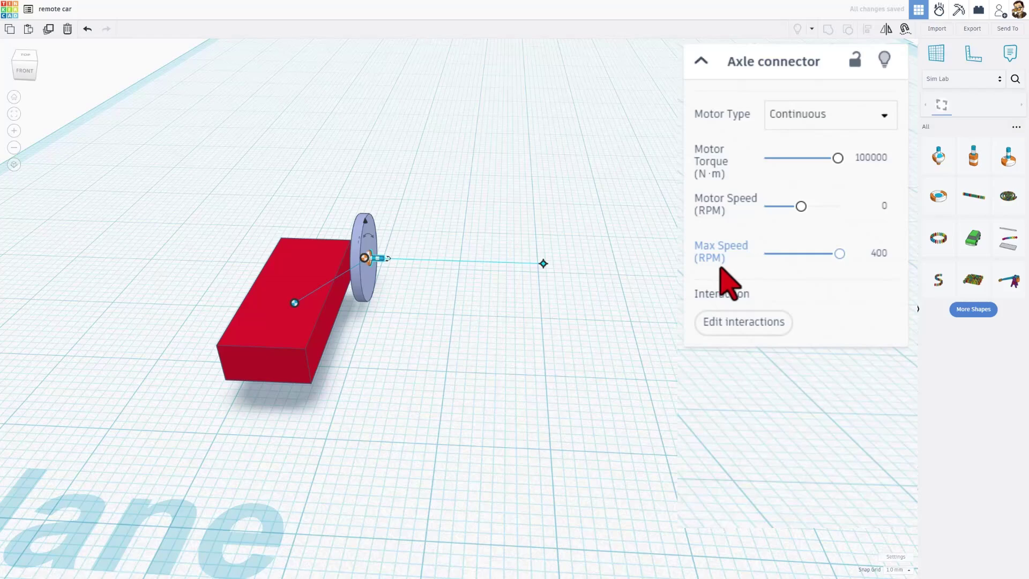
click(741, 323)
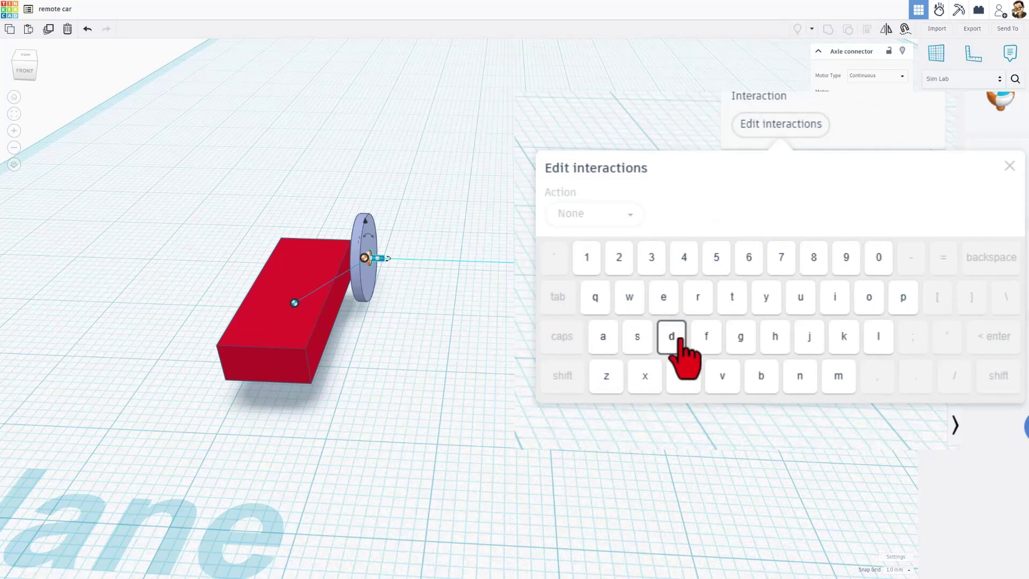
Make the w key change motor speed by 50 RPM while held
click(632, 303)
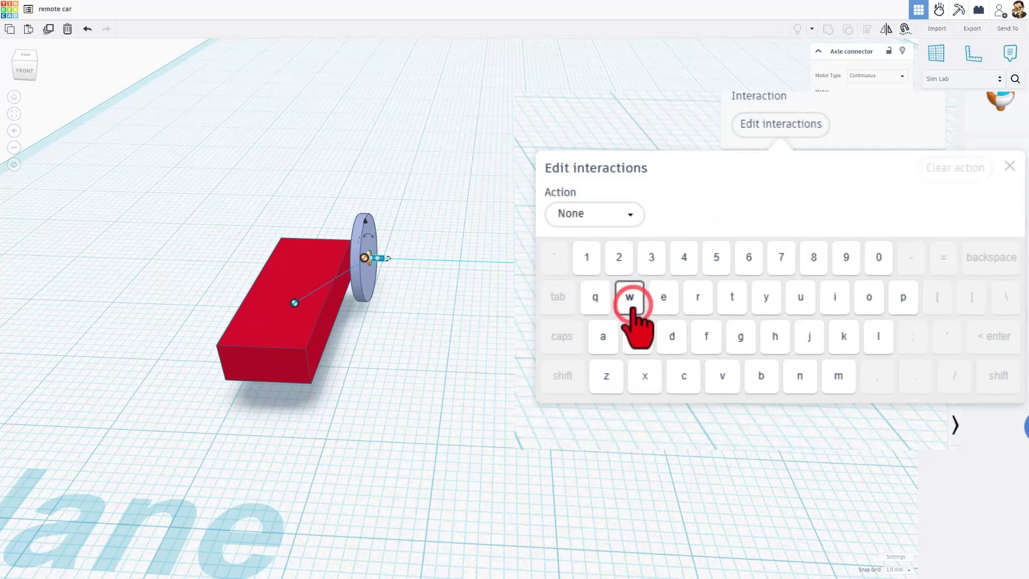
click(623, 214)
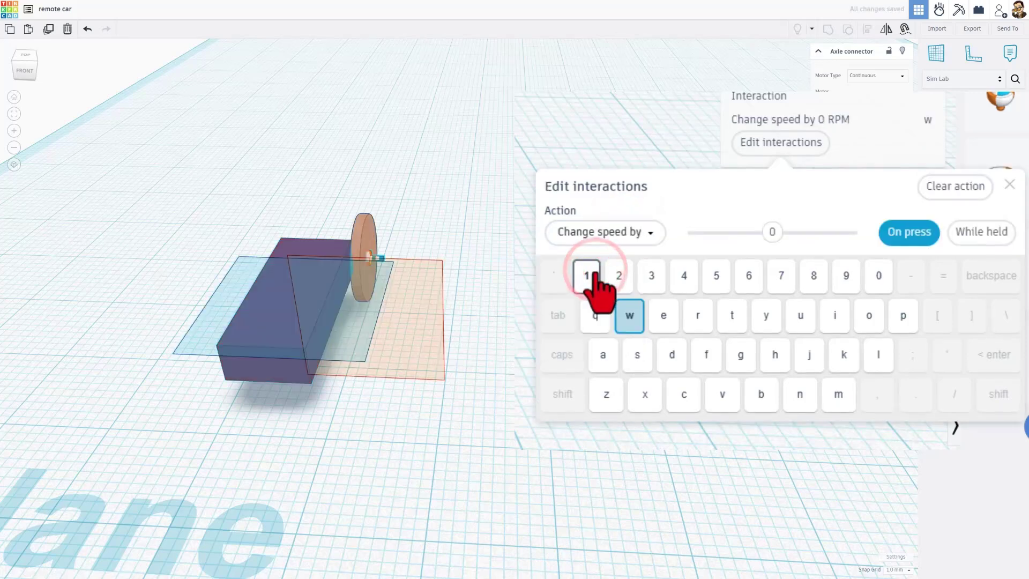
click(976, 232)
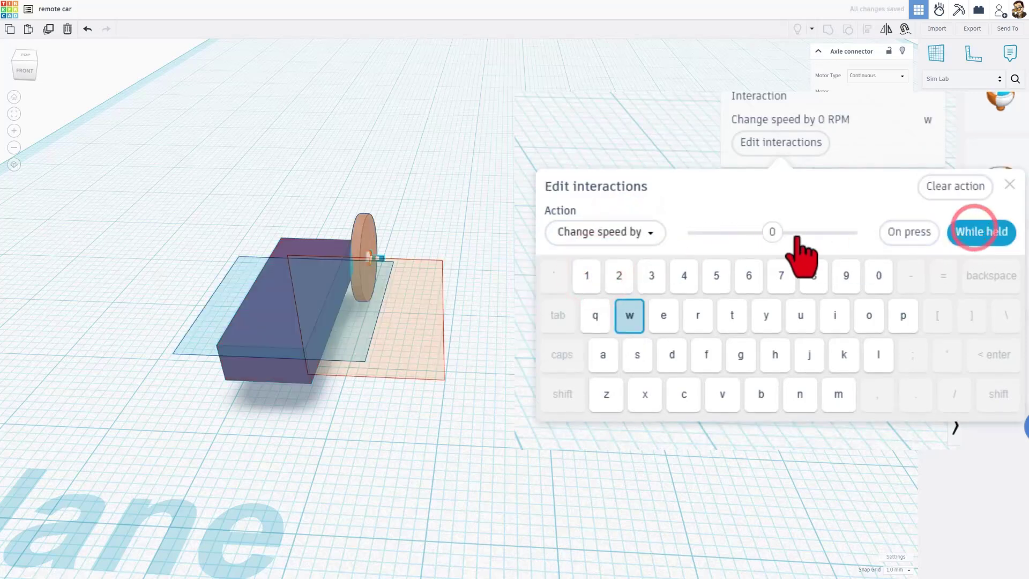
drag(770, 232, 806, 235)
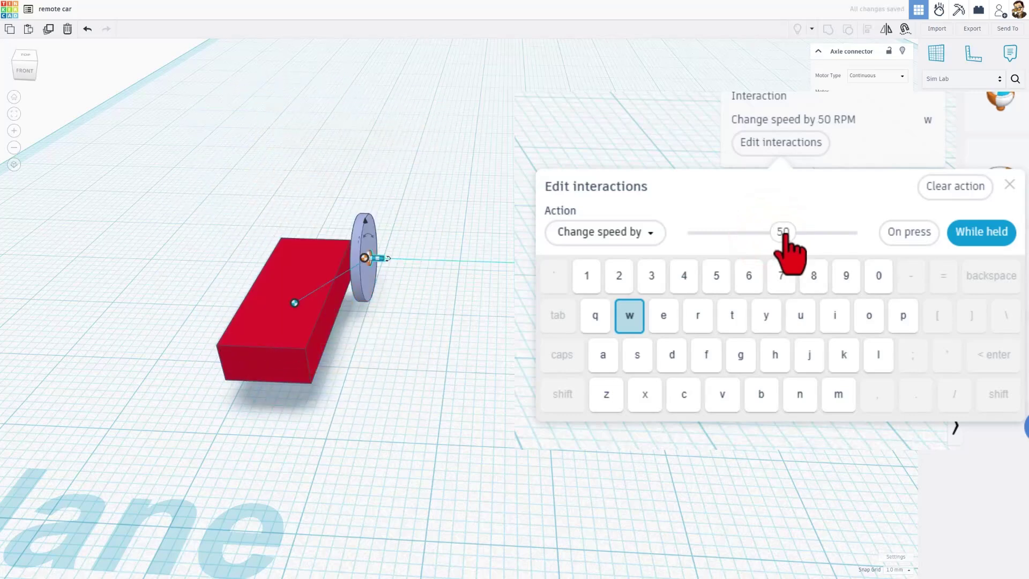
Make the s key change motor speed by -50 RPM while held
click(633, 362)
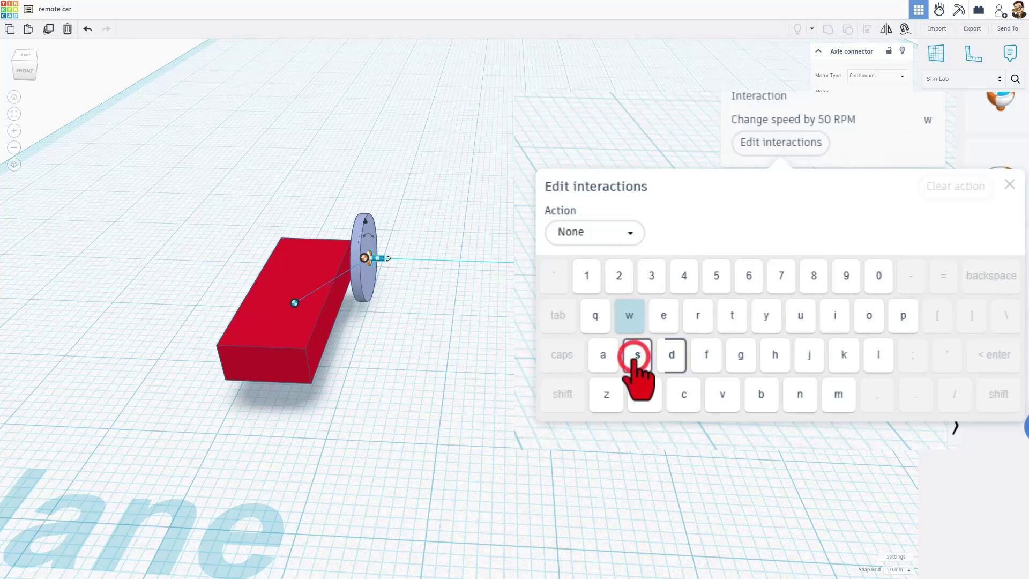
click(616, 236)
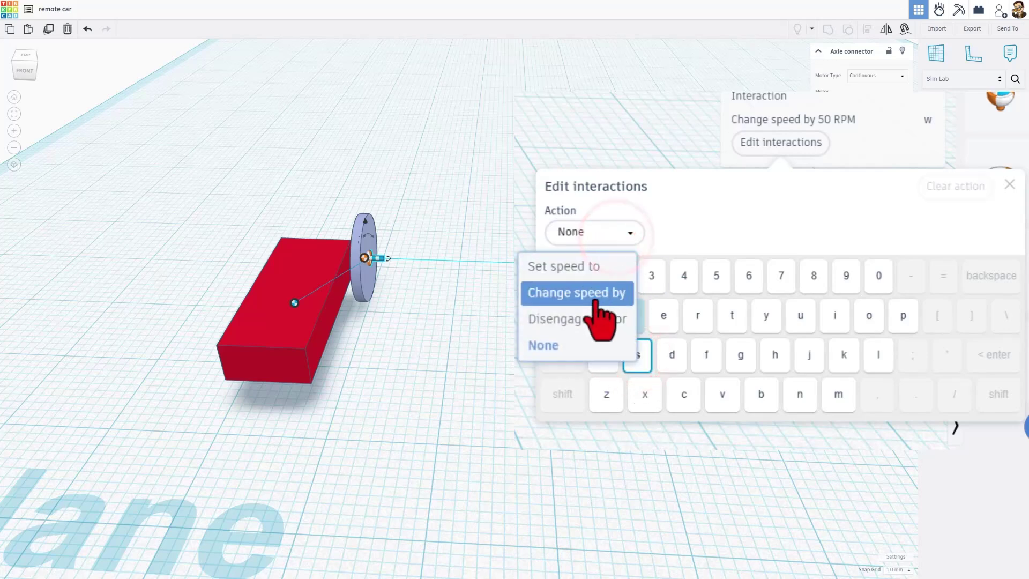
click(600, 293)
click(986, 250)
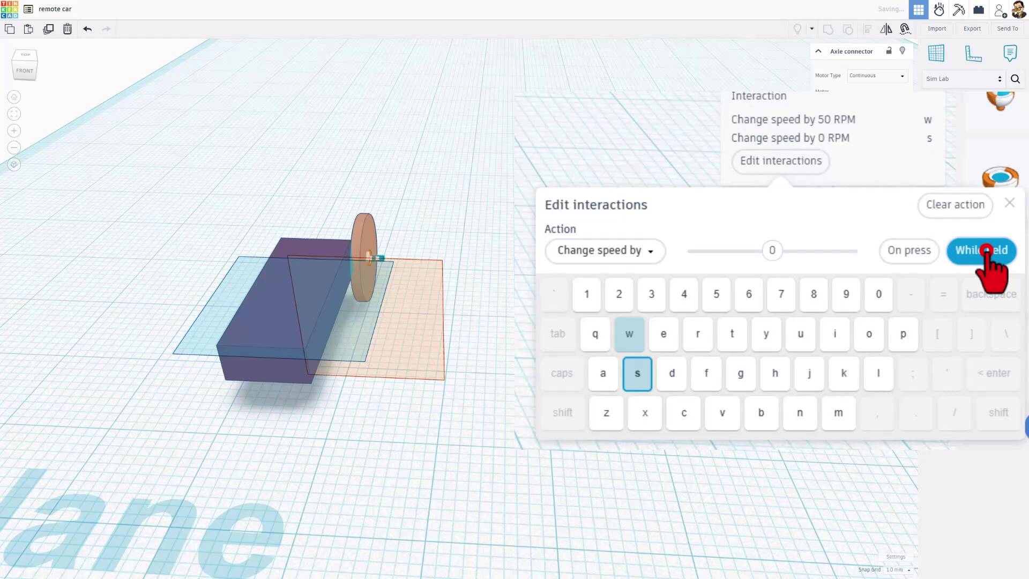
click(772, 250)
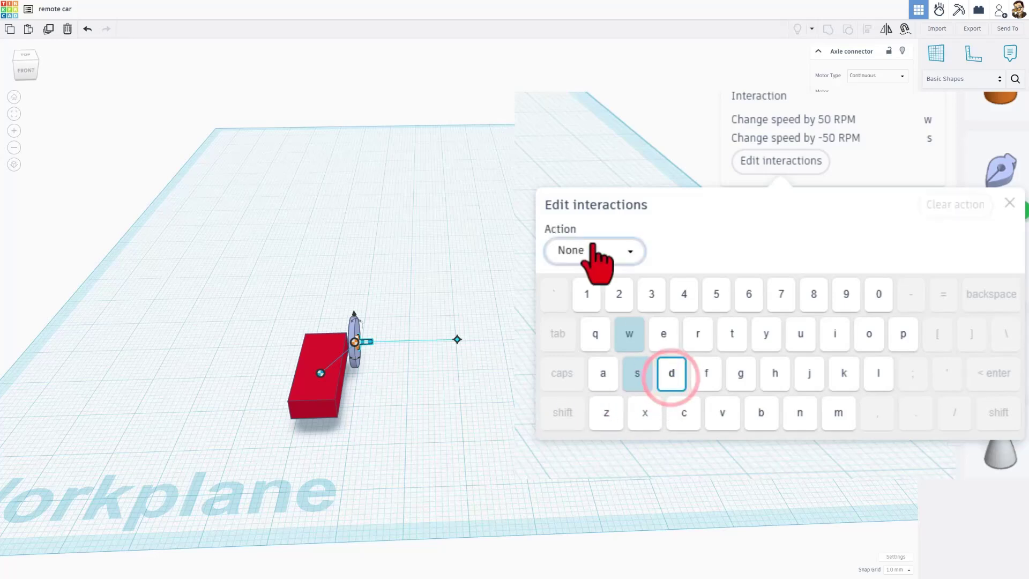
Make holding d change the wheel motor's speed by -25 RPM
click(594, 247)
click(560, 309)
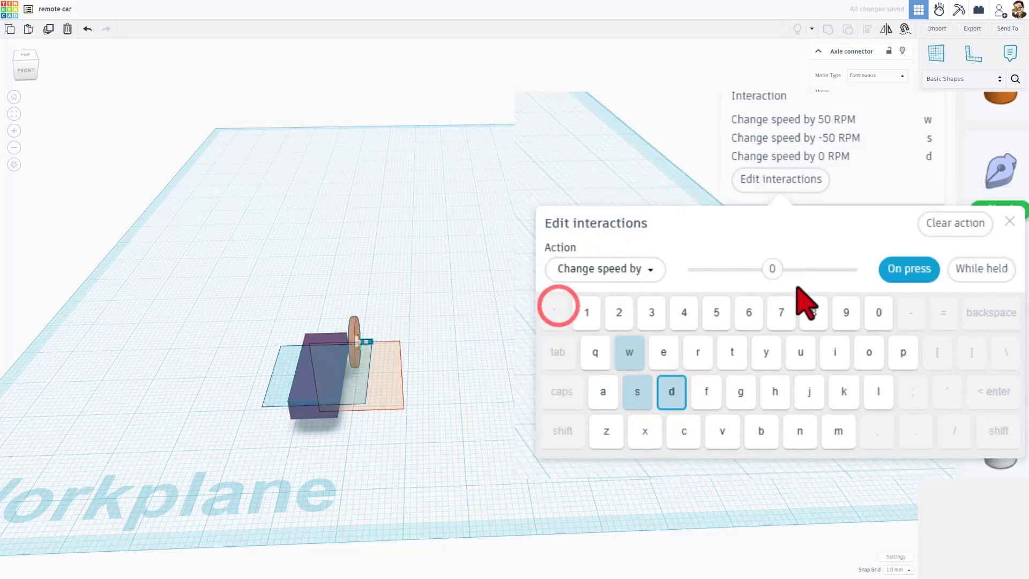
click(974, 268)
click(771, 267)
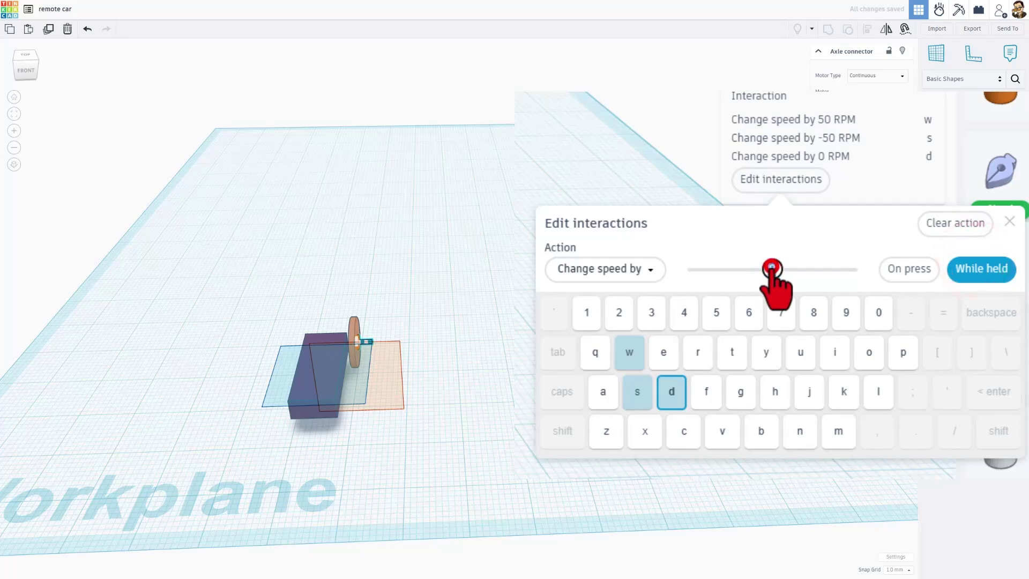
drag(771, 269, 769, 270)
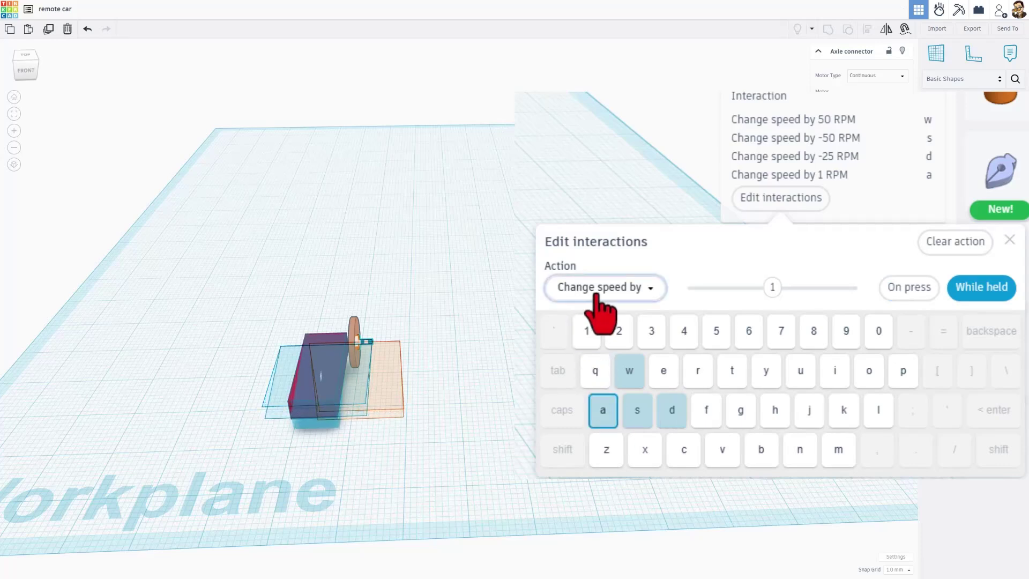
Make holding a change the motor's speed by 25 RPM
click(597, 292)
click(594, 292)
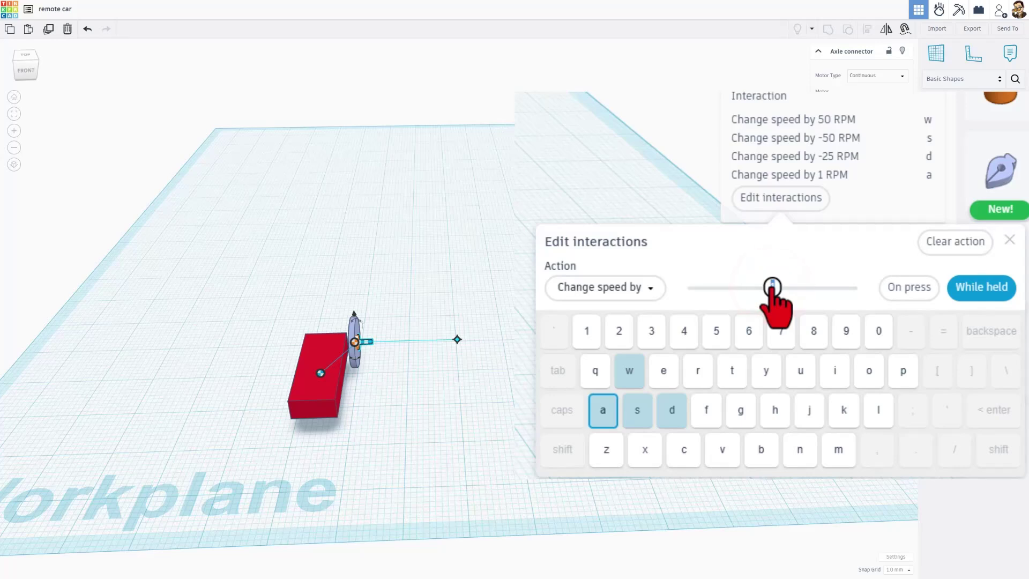
key(Return)
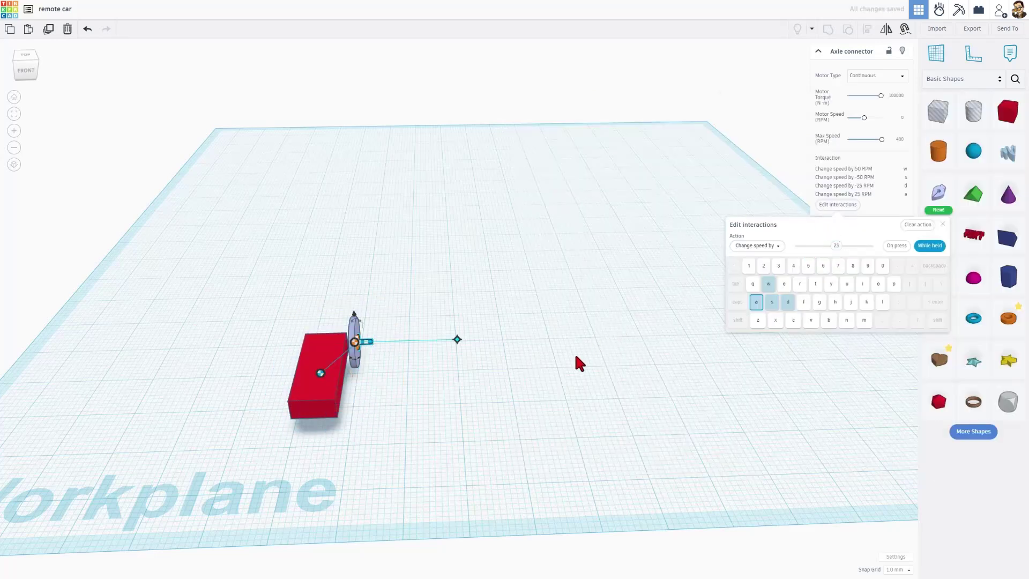
Duplicate the wheel and axle and move the copy toward the box's other end
click(575, 356)
right_drag(388, 313, 398, 310)
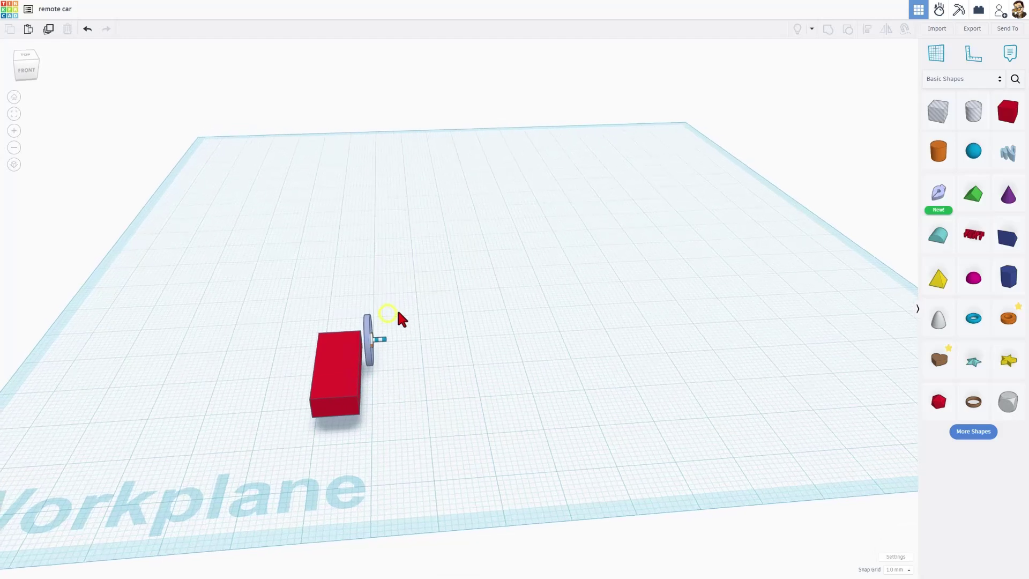
drag(400, 310, 366, 346)
key(ctrl+d)
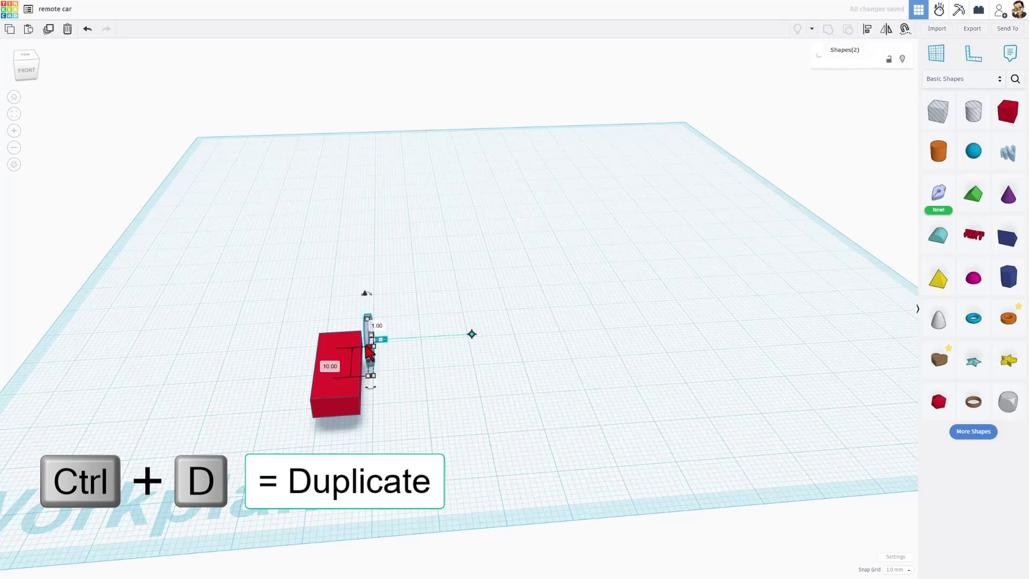
key(Down)
key(Down)
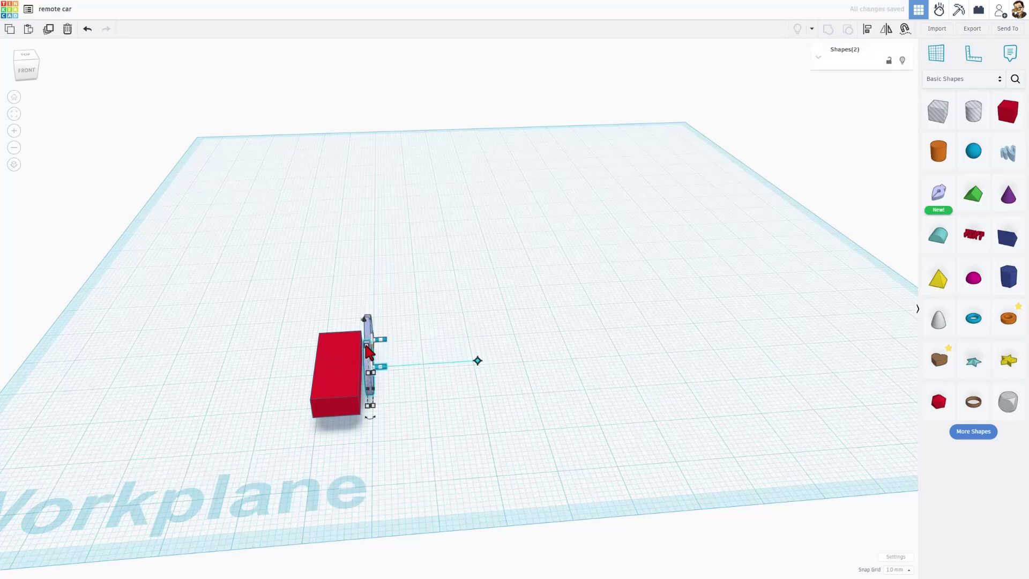
key(Down)
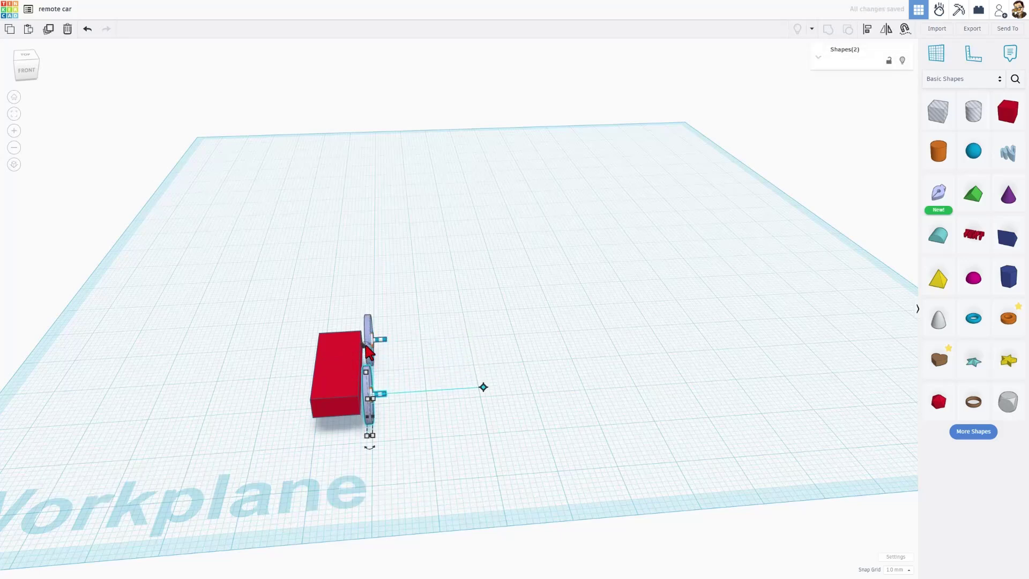
Duplicate both right-side wheels with axles onto the box's left side
click(34, 60)
right_drag(37, 203, 372, 386)
drag(425, 319, 385, 417)
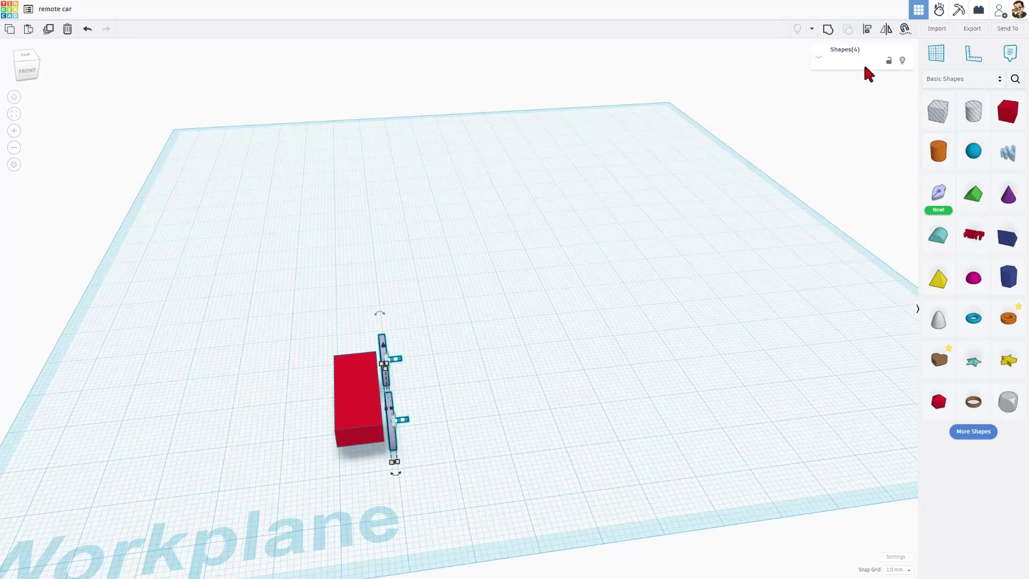
key(ctrl+d)
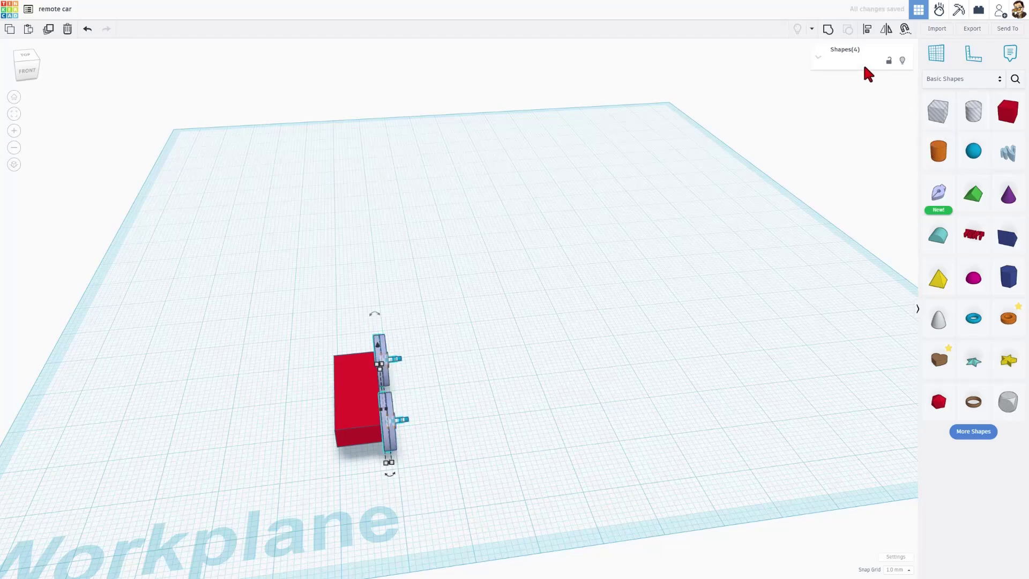
key(Left)
key(Left)
key(Left)
key(Left)
key(Left)
key(Left)
key(Left)
key(Left)
key(Left)
key(Left)
key(Left)
key(Left)
key(Left)
key(Left)
key(Left)
key(Left)
key(Left)
key(Left)
key(Left)
key(Left)
key(Left)
key(Left)
key(Left)
key(Left)
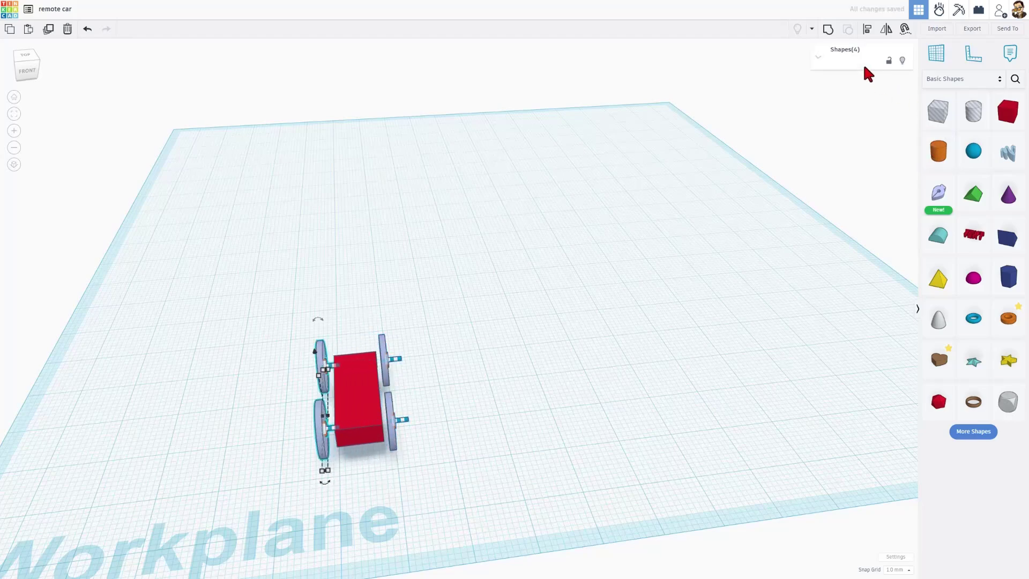
Nudge the left wheel pair closer to the box and hide the red box
key(Right)
click(552, 300)
mouse_move(542, 301)
right_down()
mouse_move(555, 305)
mouse_move(538, 294)
right_up()
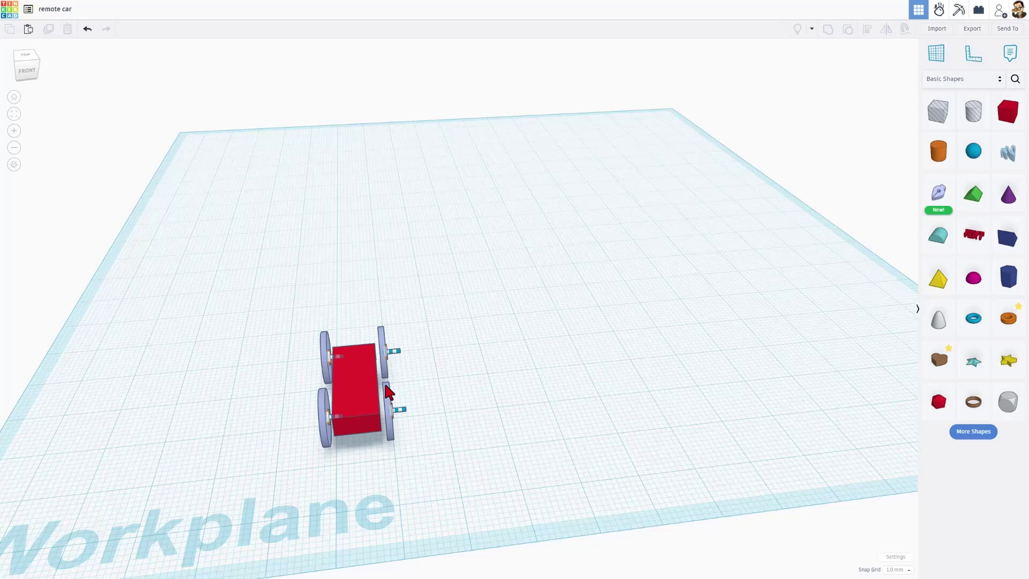
click(343, 377)
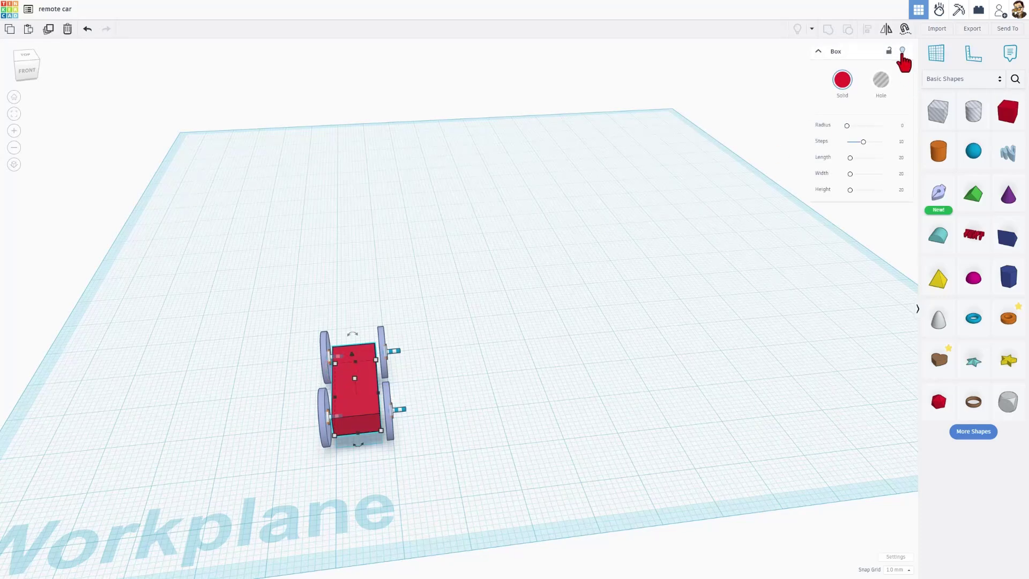
click(902, 51)
Reverse the top-left axle connector's steering: d to 25 RPM, a to -25 RPM
click(337, 360)
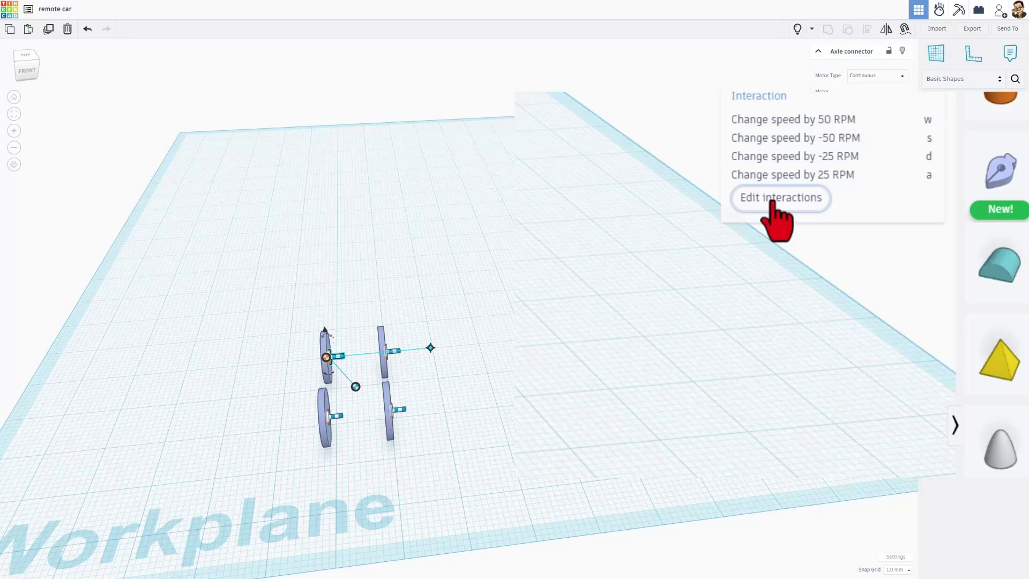
click(755, 203)
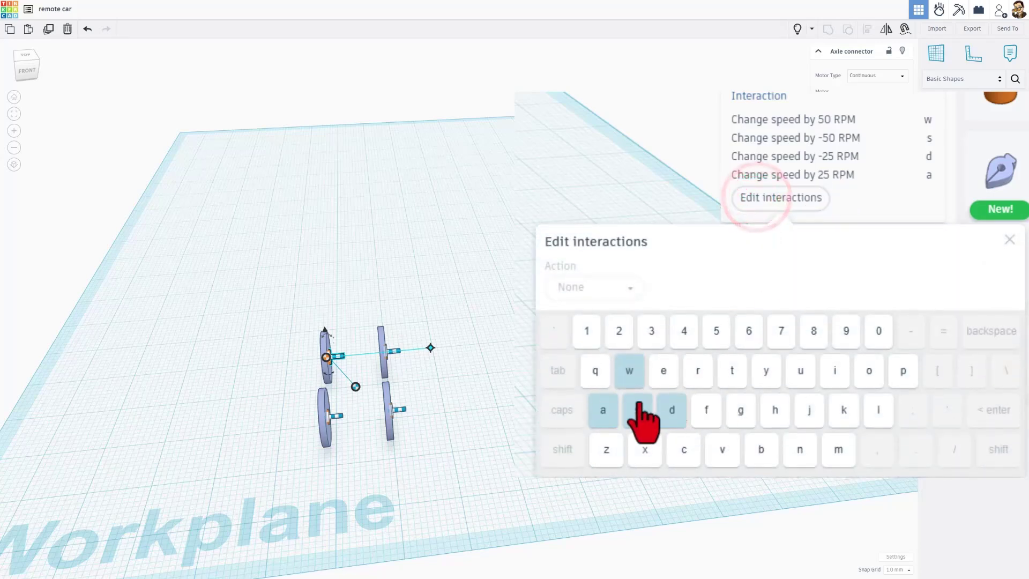
click(671, 411)
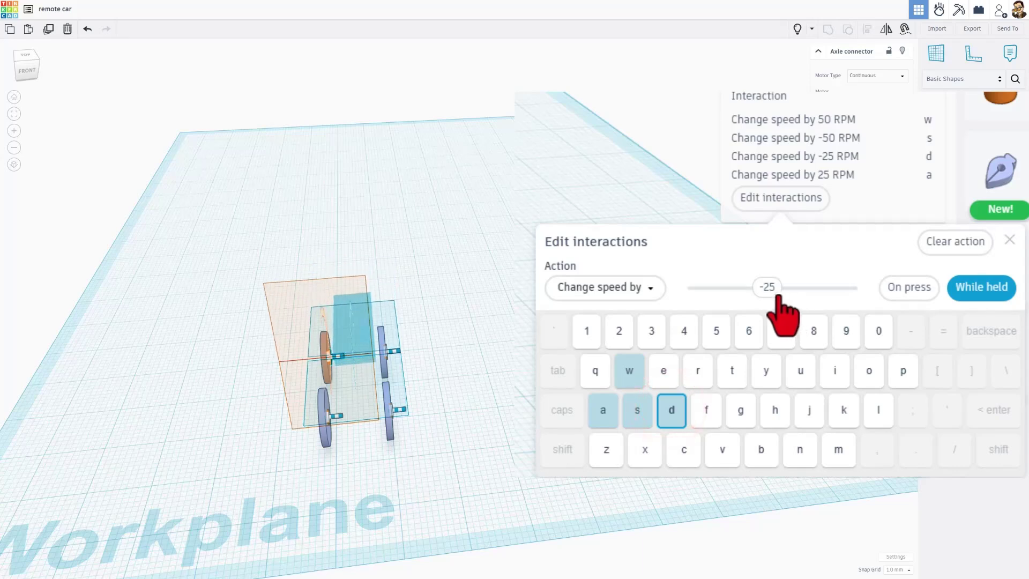
drag(770, 284, 775, 288)
click(602, 412)
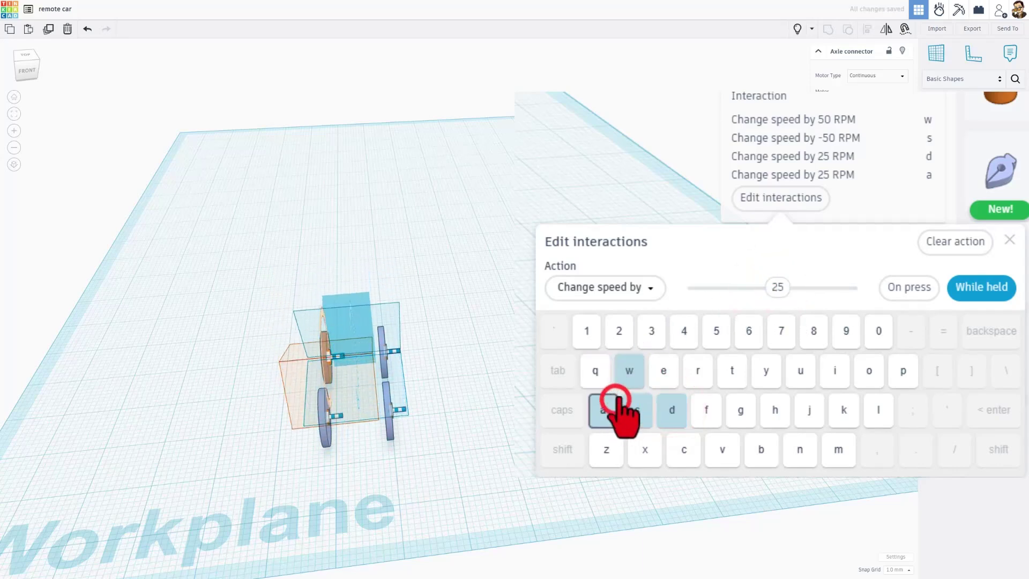
click(596, 410)
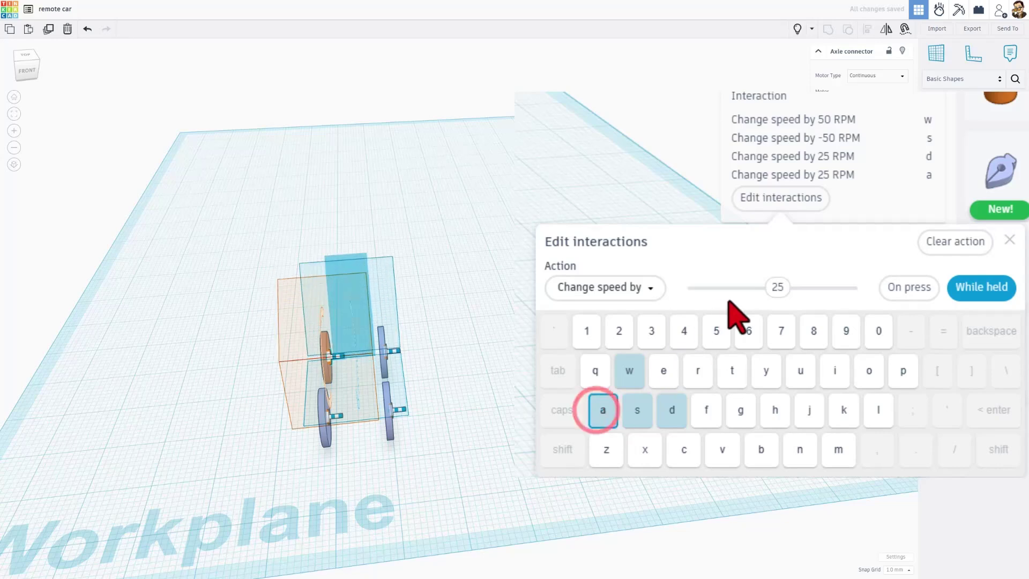
drag(776, 287, 775, 287)
click(775, 287)
text(-25)
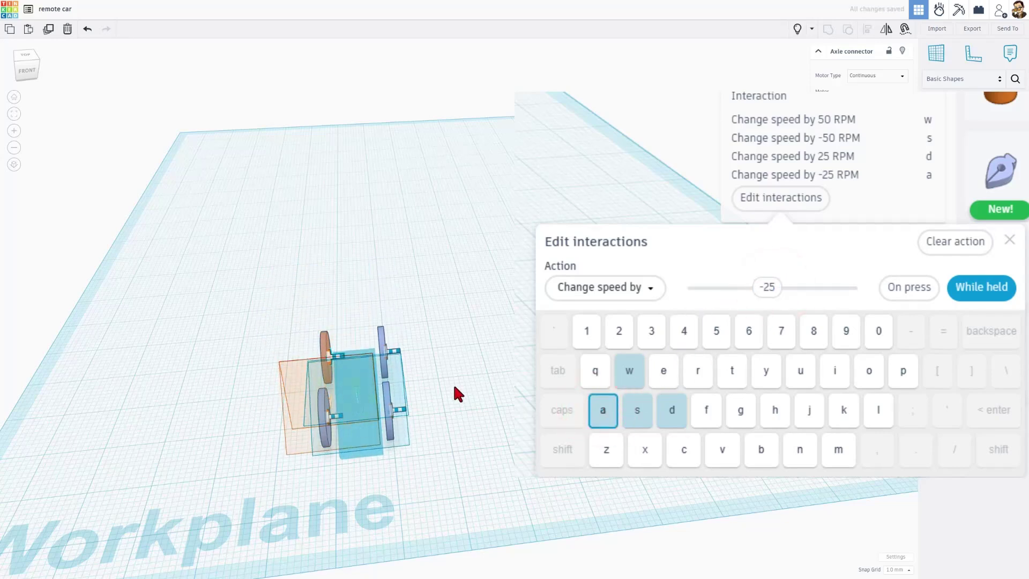
click(356, 496)
Reverse the bottom-left axle connector's keys: d to 25 RPM, a to -25 RPM
click(329, 417)
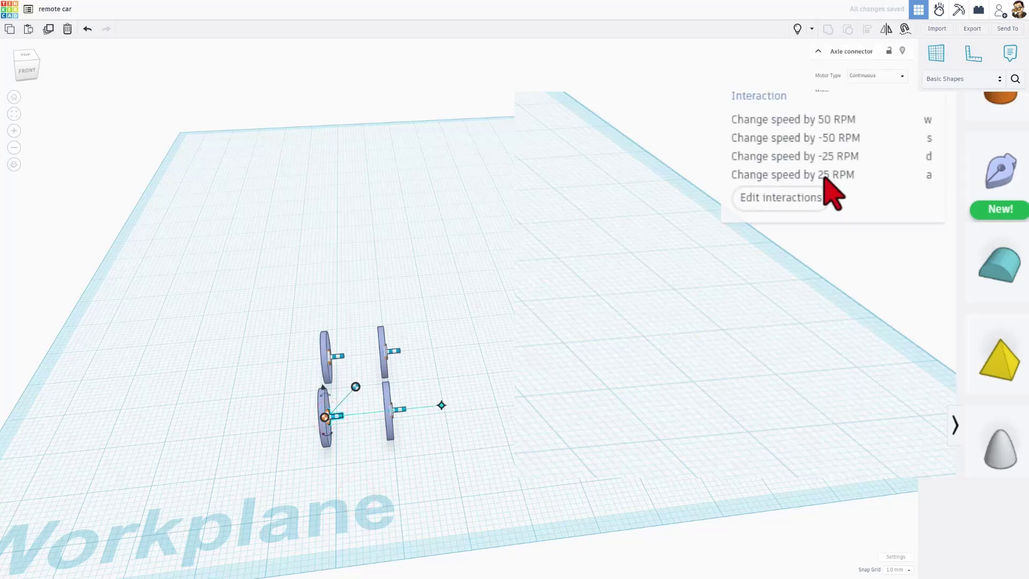
click(760, 198)
click(666, 418)
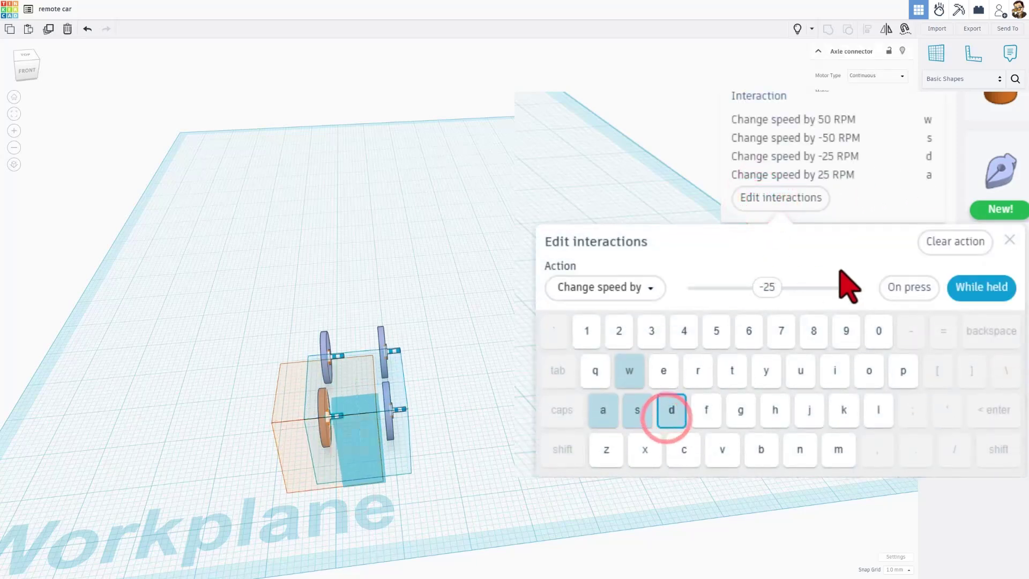
double_click(756, 281)
drag(760, 284, 777, 286)
click(611, 420)
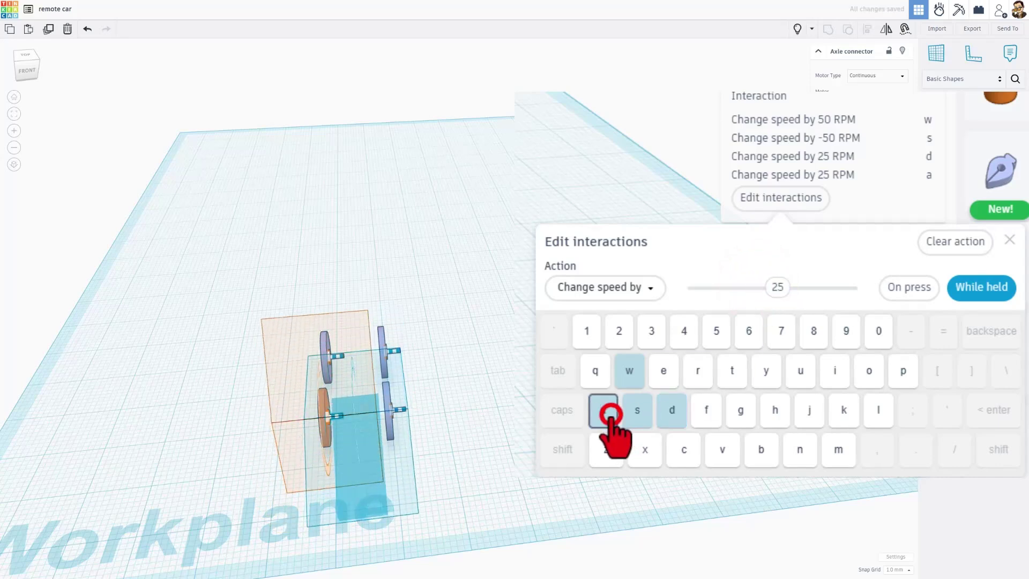
click(776, 287)
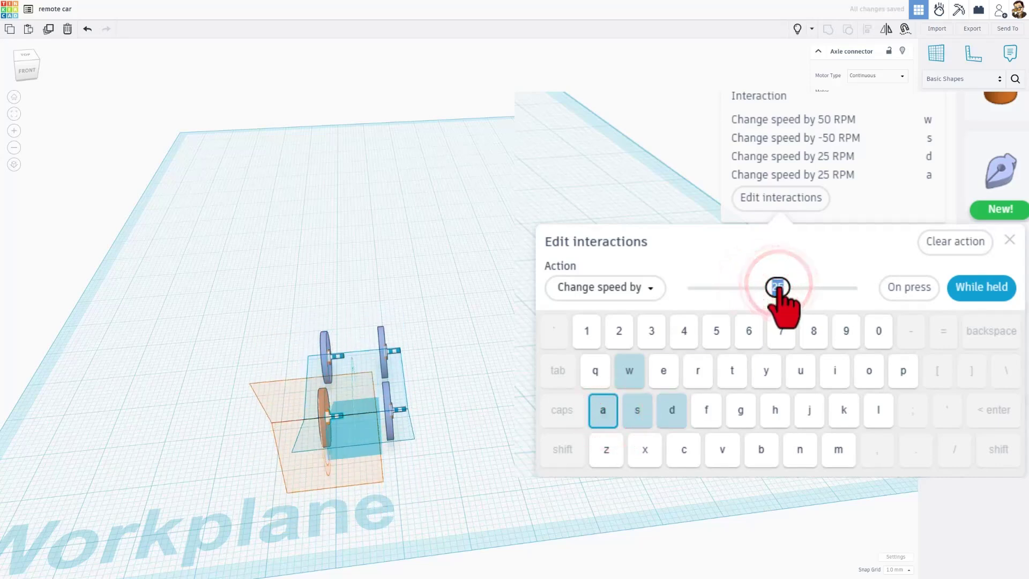
text(-25)
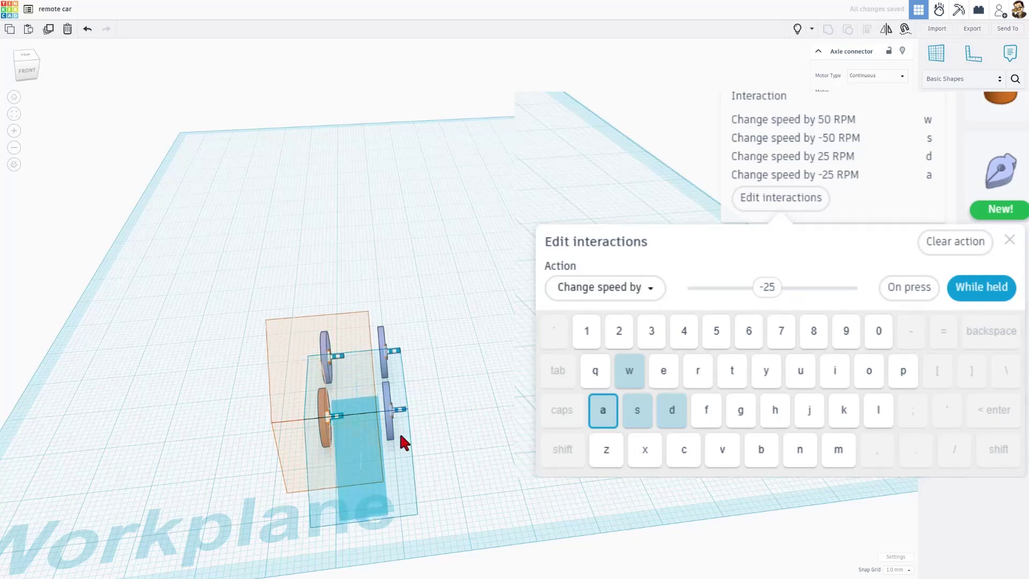
click(487, 424)
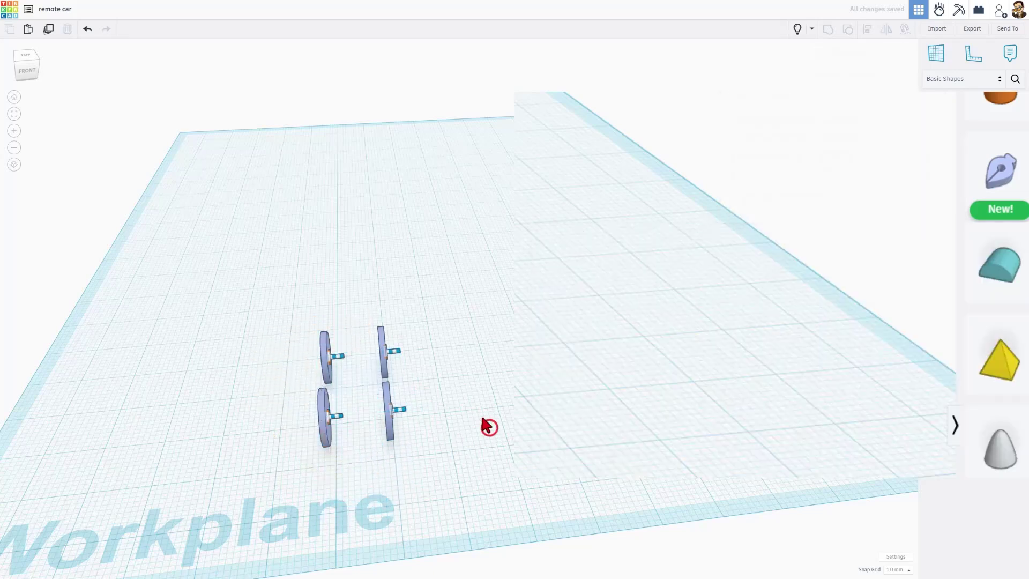
Show the hidden car body again and move into the Sim Lab workspace
click(796, 29)
right_drag(587, 379, 405, 382)
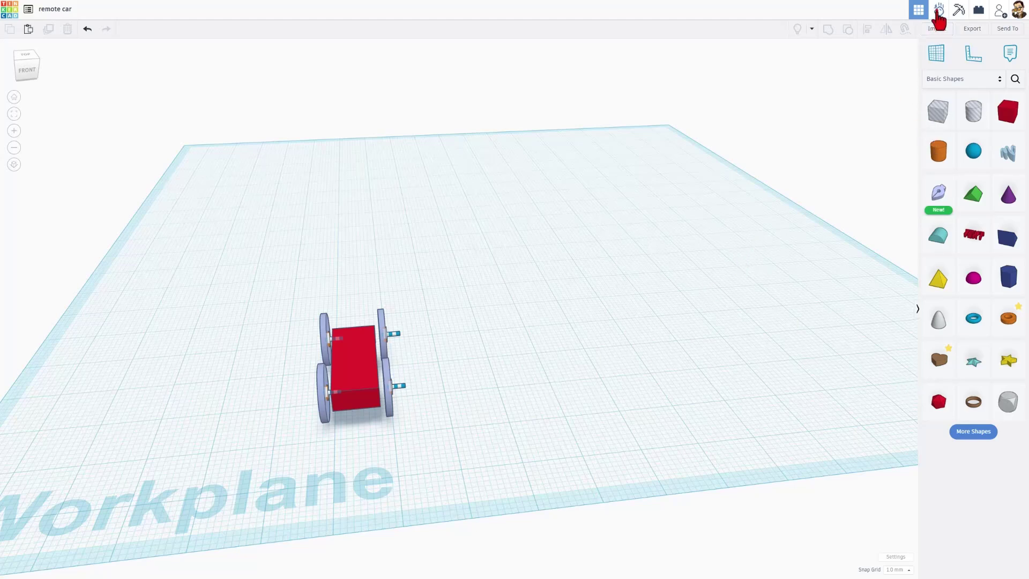
click(939, 11)
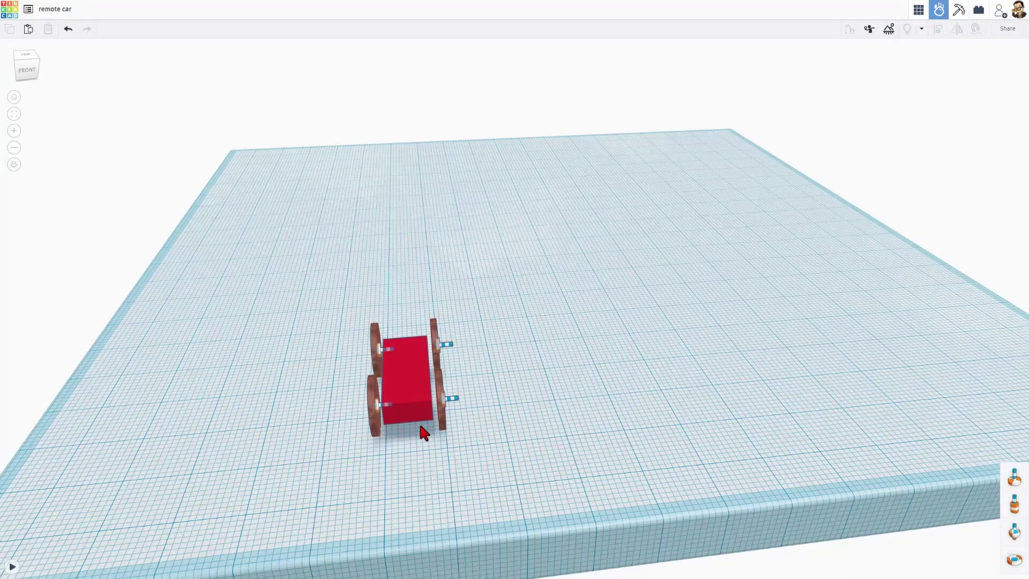
right_drag(420, 441, 333, 416)
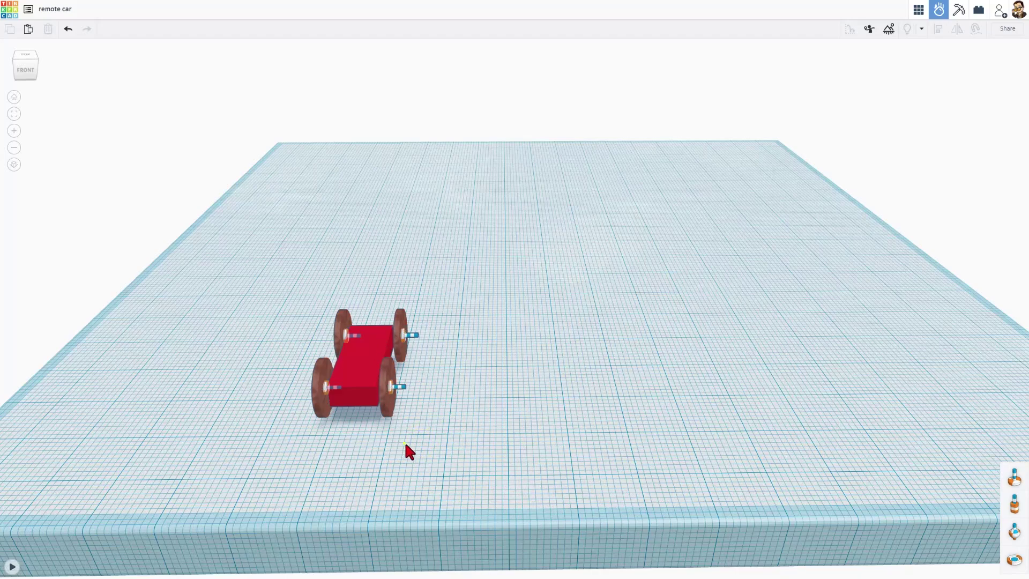
right_drag(407, 451, 389, 438)
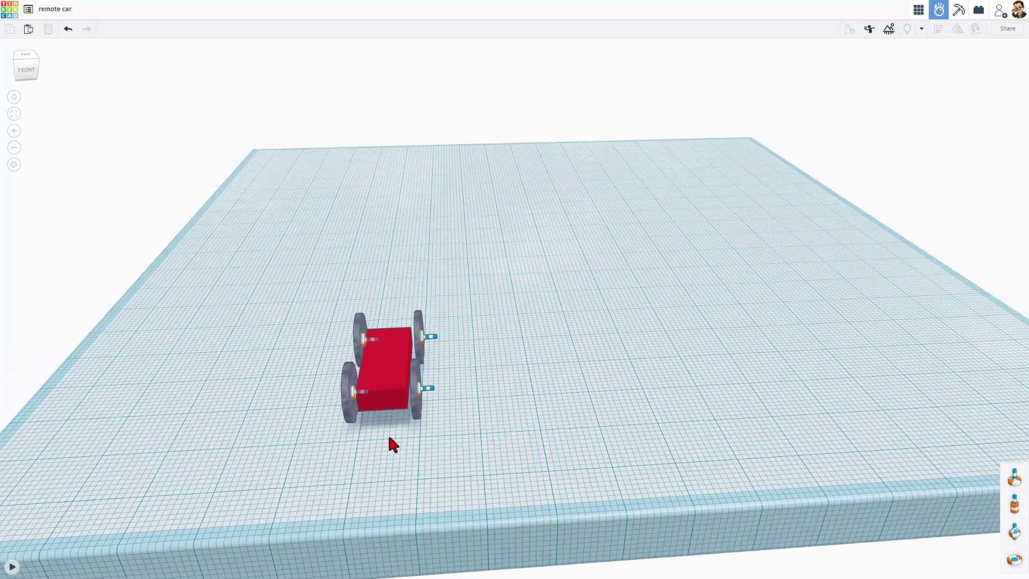
Play the simulation, then pause and reset the car to its start position
click(12, 566)
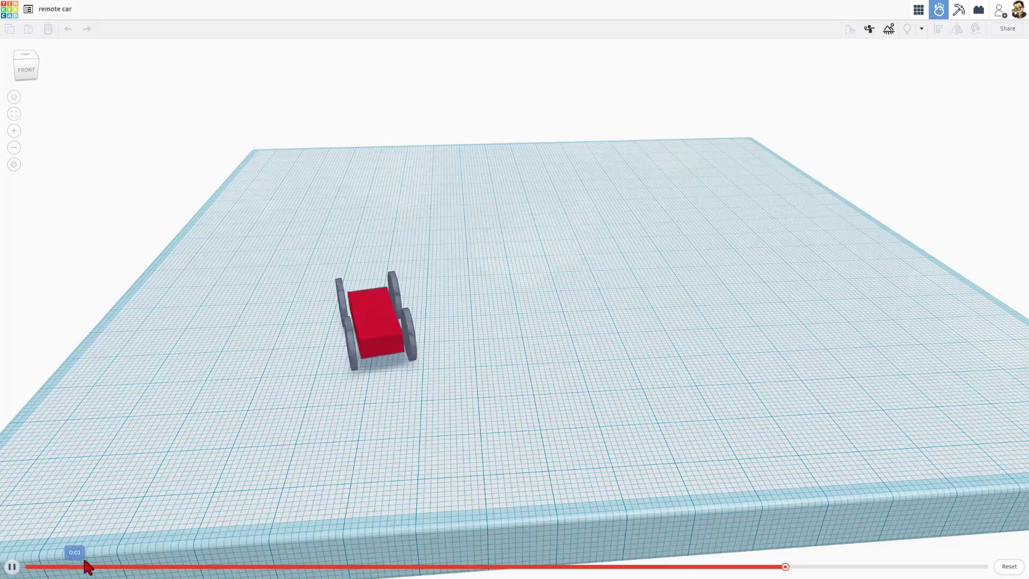
click(12, 566)
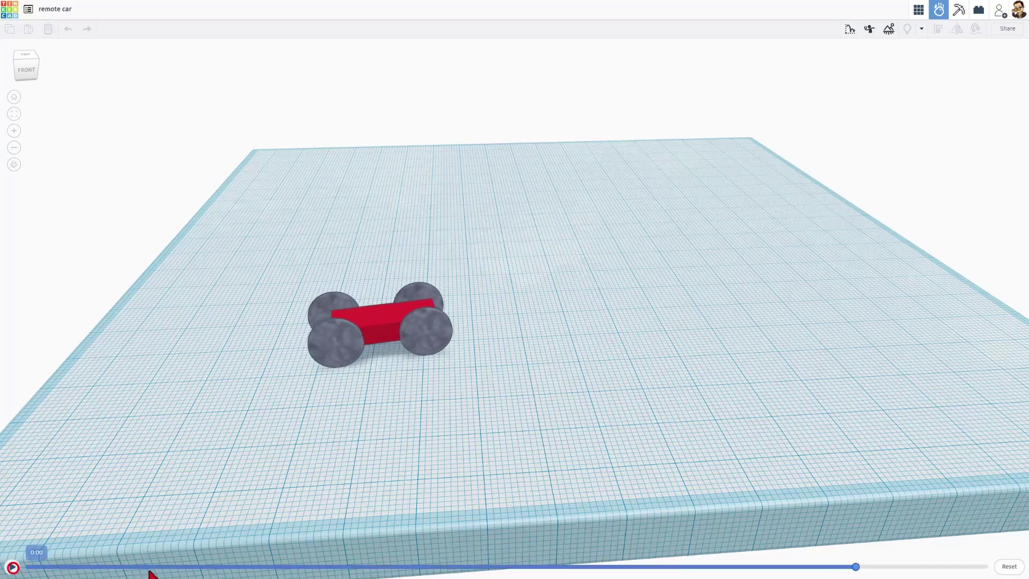
click(1007, 566)
click(407, 387)
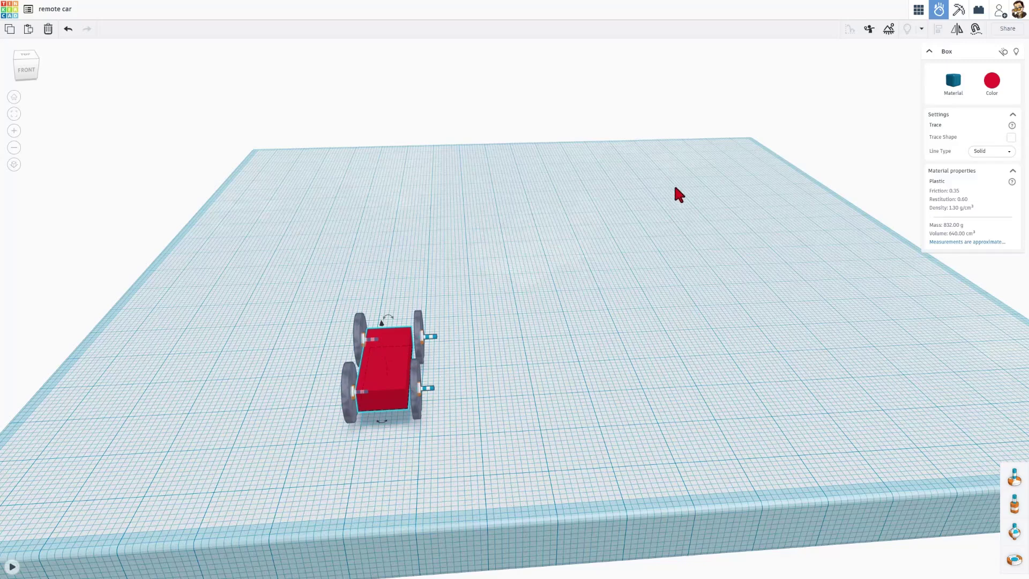
Hide the car body and make x set the two right-side motors to 0 RPM
click(1015, 51)
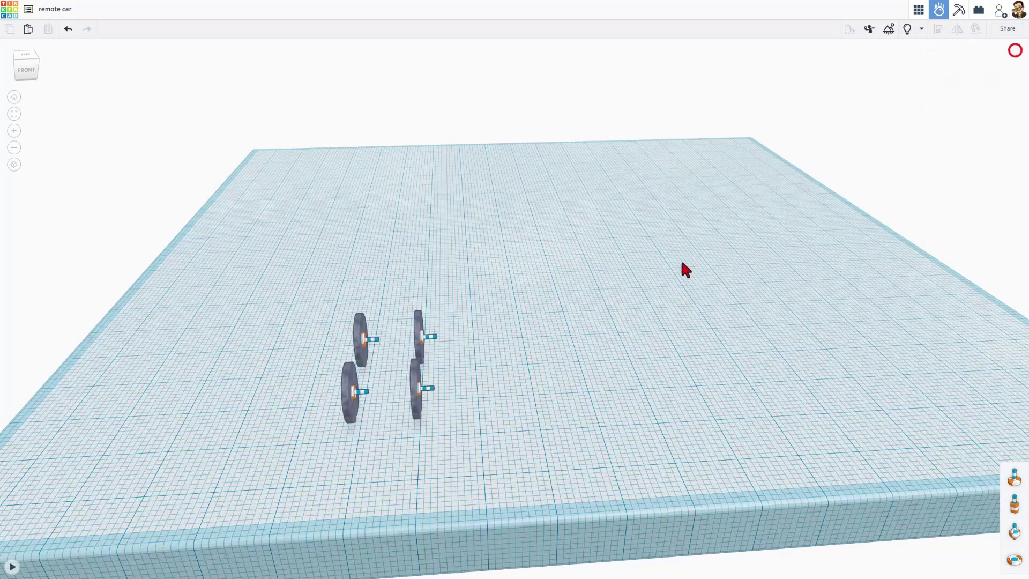
drag(449, 324, 431, 403)
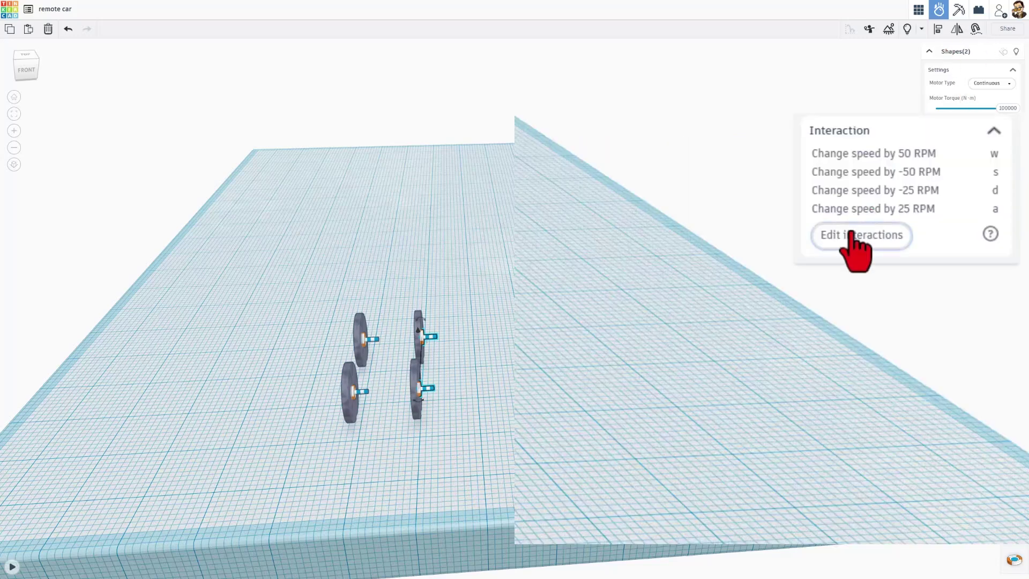
click(951, 219)
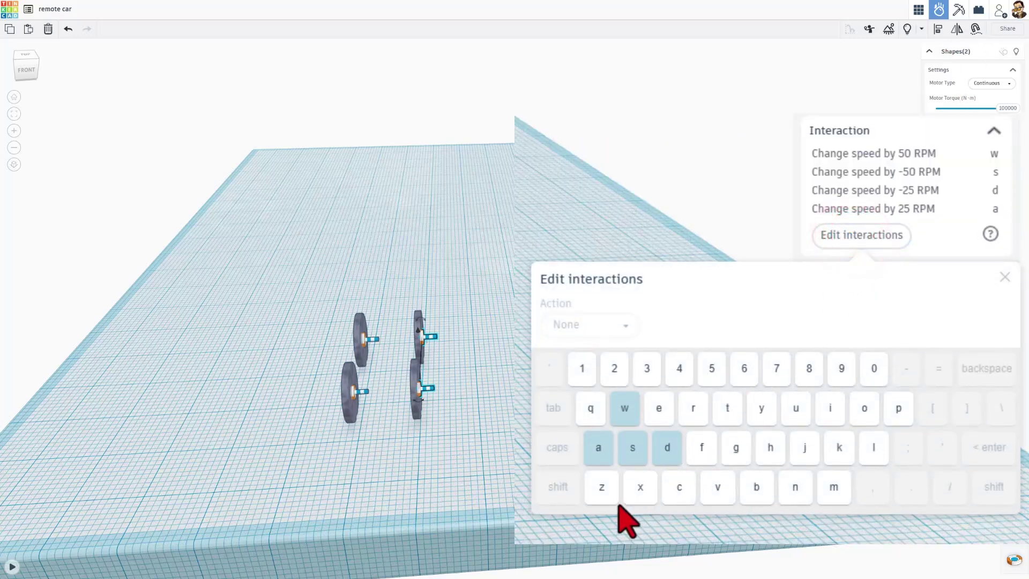
click(640, 488)
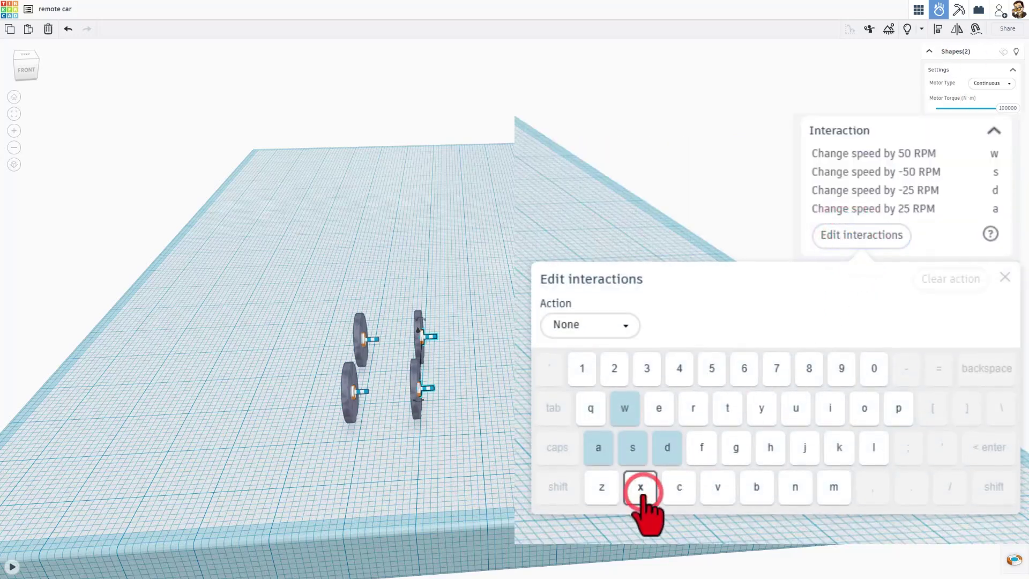
click(591, 324)
click(581, 359)
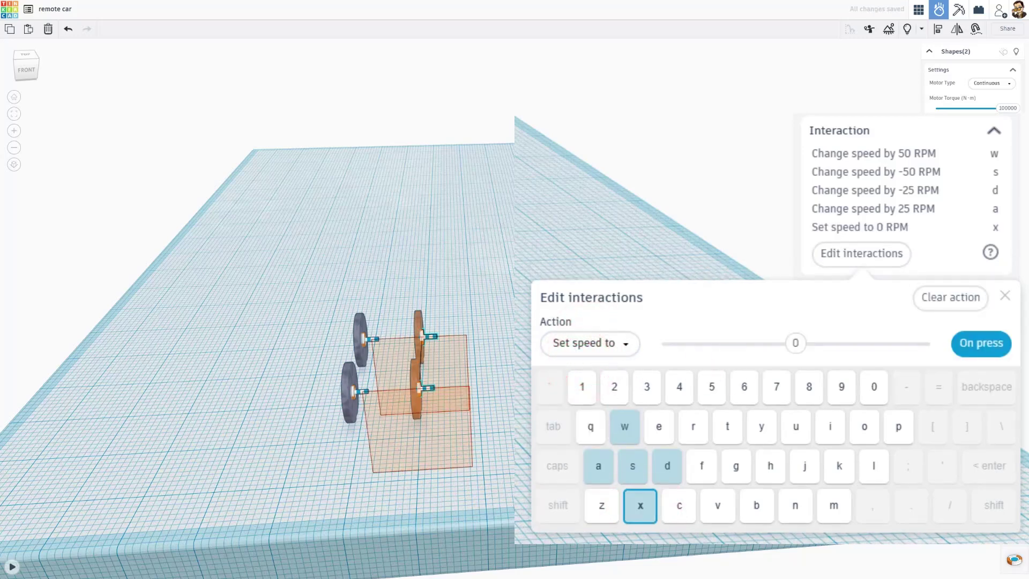
click(356, 458)
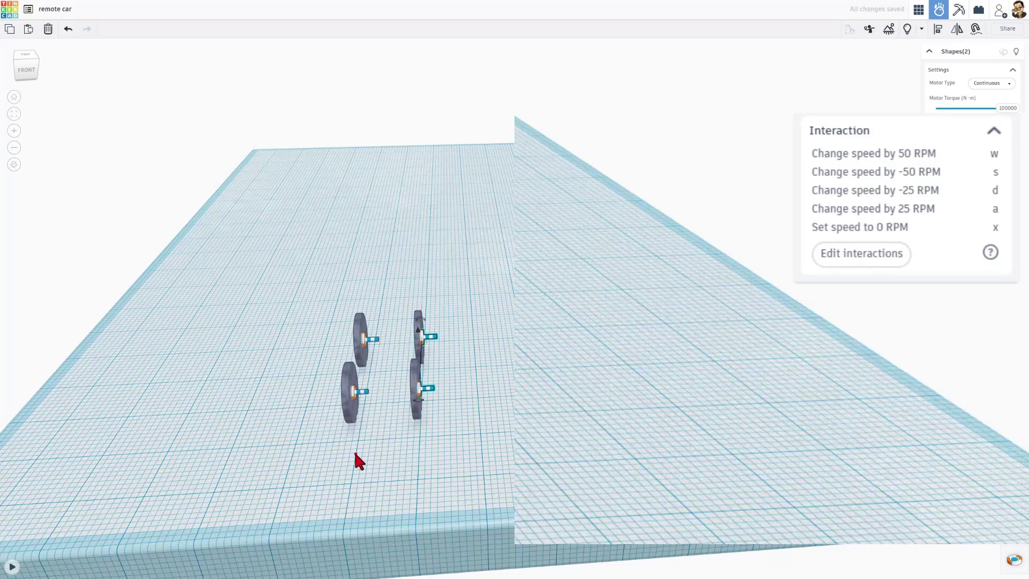
Make x set the two left-side motors to 0 RPM, then select all wheels and motors
click(356, 452)
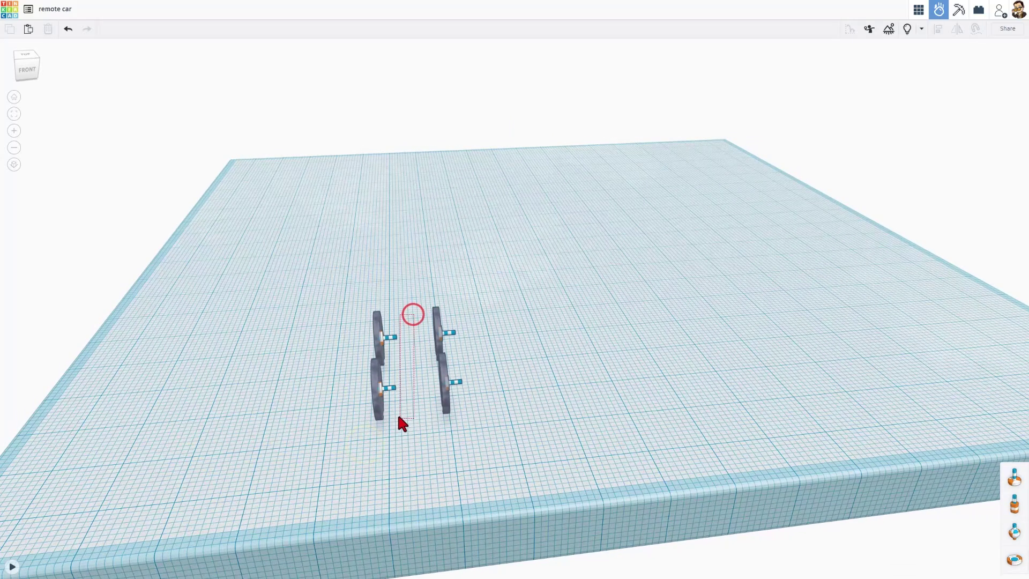
drag(399, 417, 394, 390)
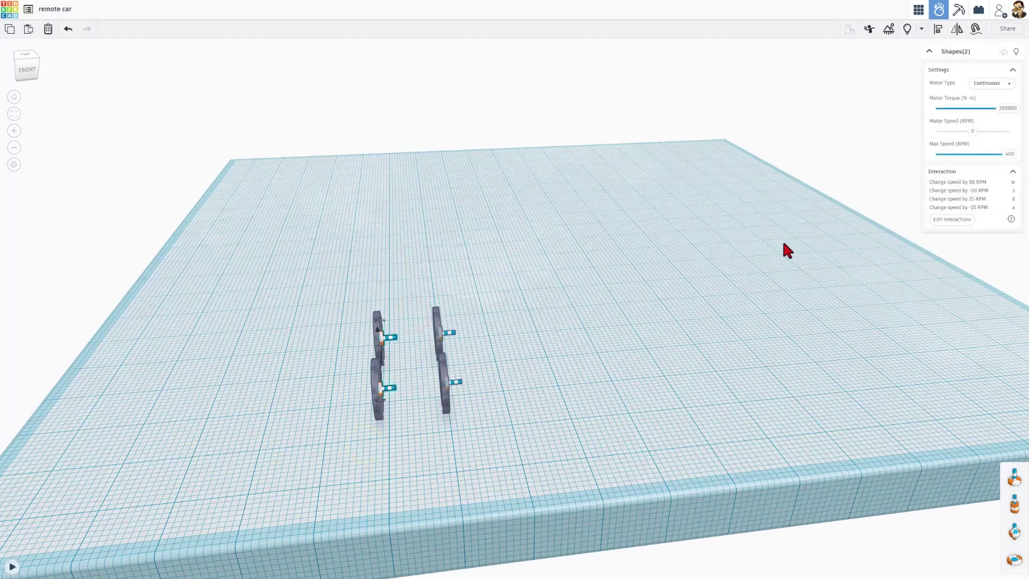
click(951, 219)
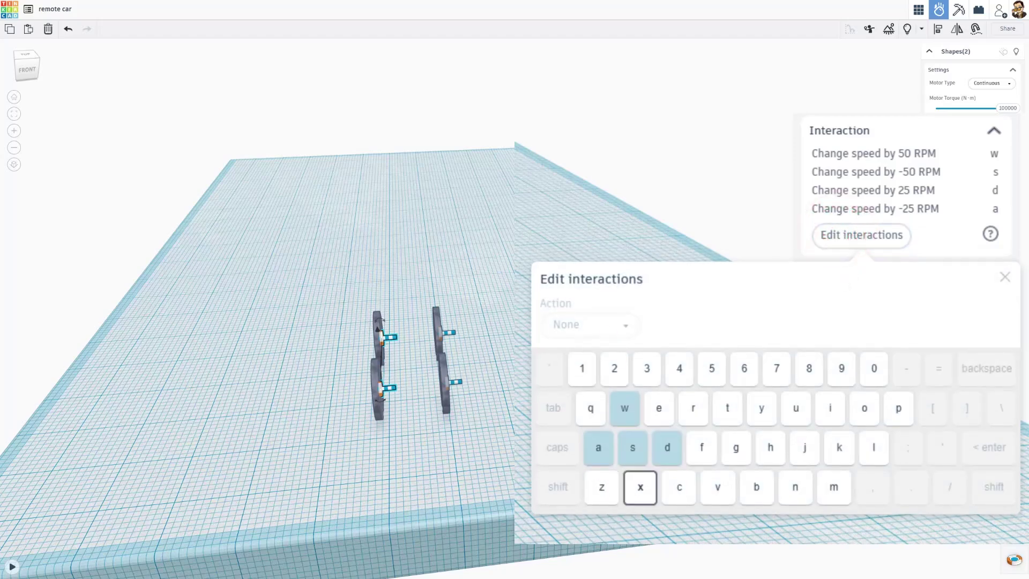
click(640, 486)
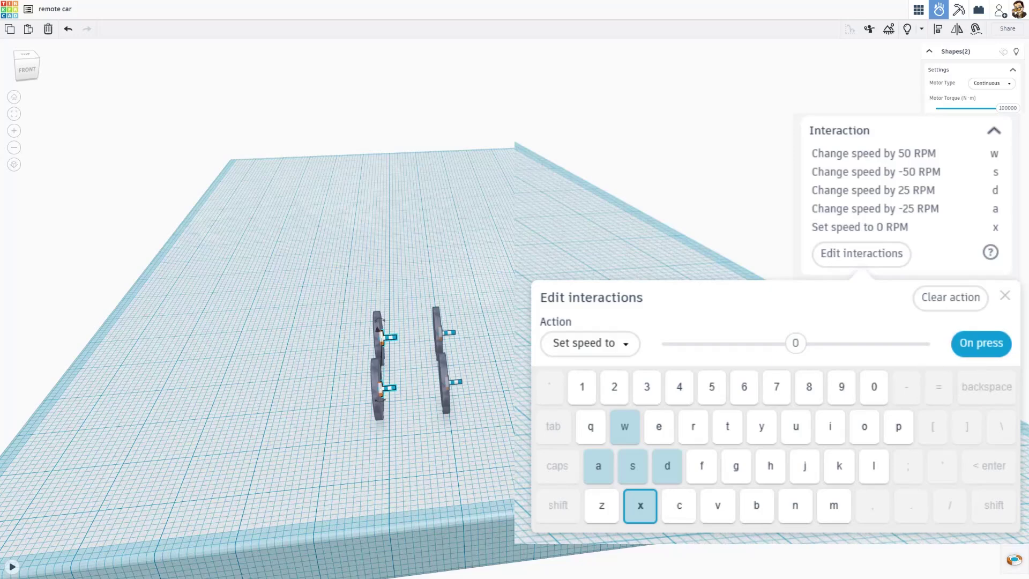
click(536, 342)
drag(457, 384, 484, 425)
Give the four wheels and axle connectors Rubber material and a black colour
click(953, 83)
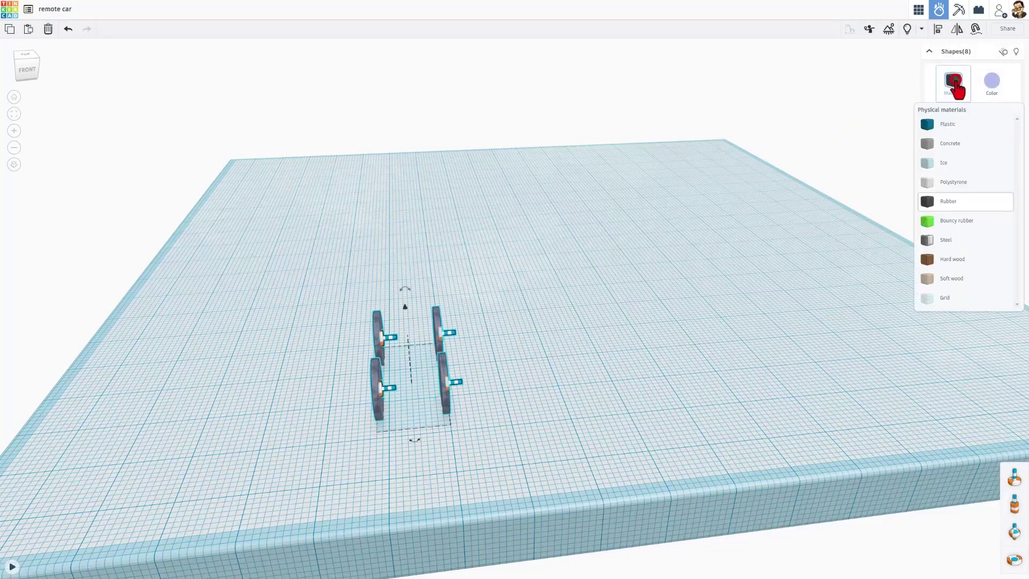
click(947, 198)
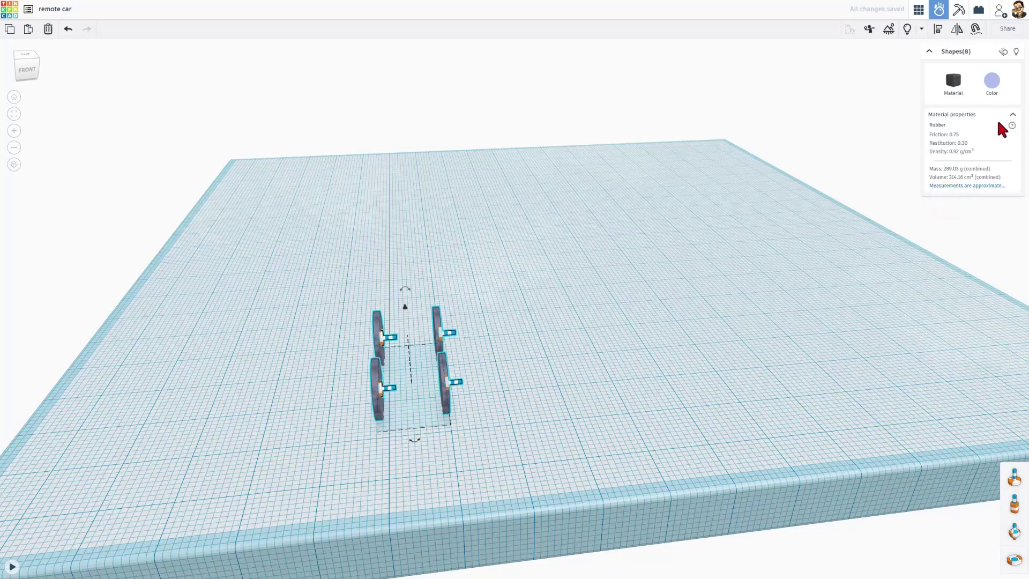
click(981, 92)
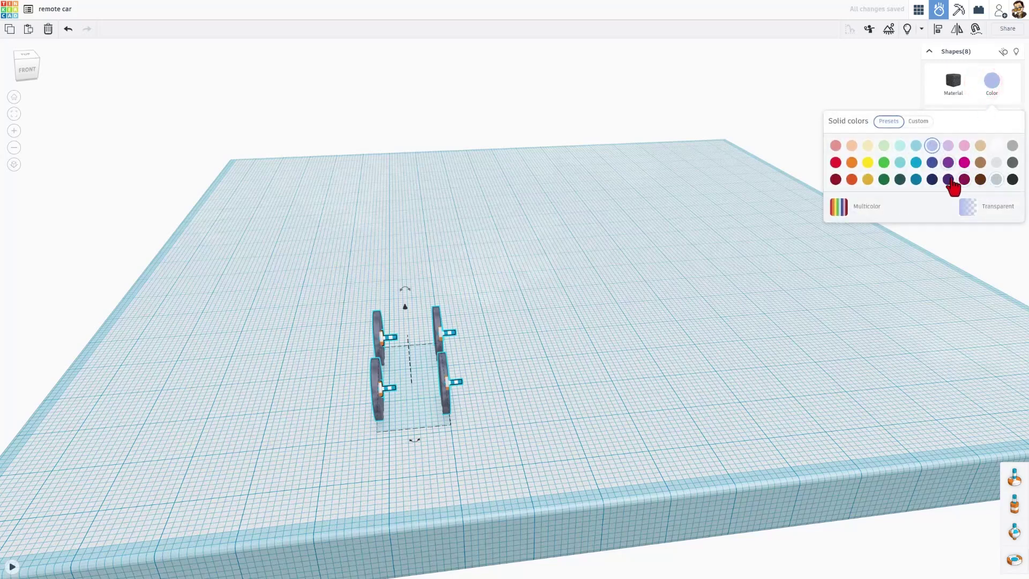
click(1011, 180)
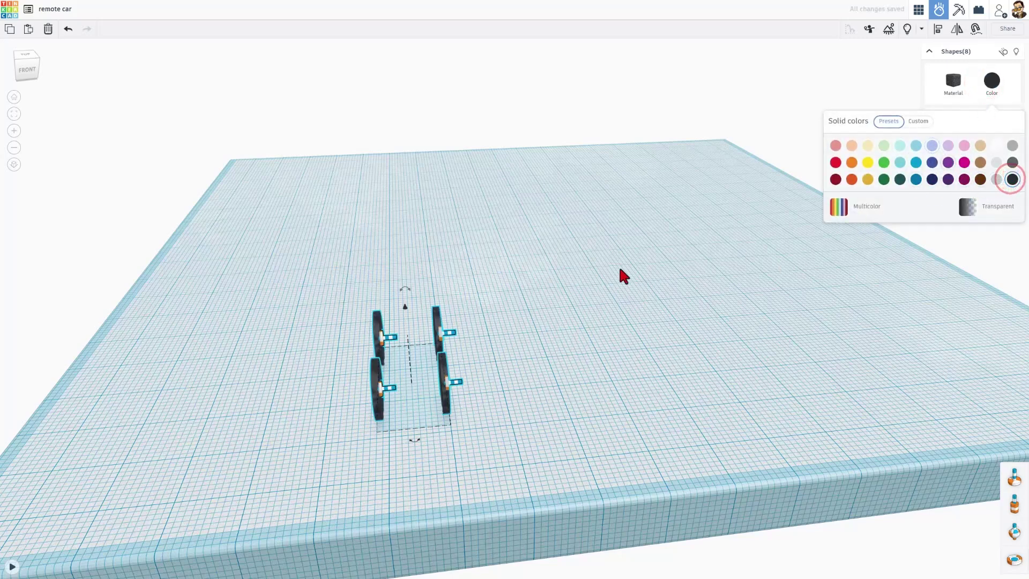